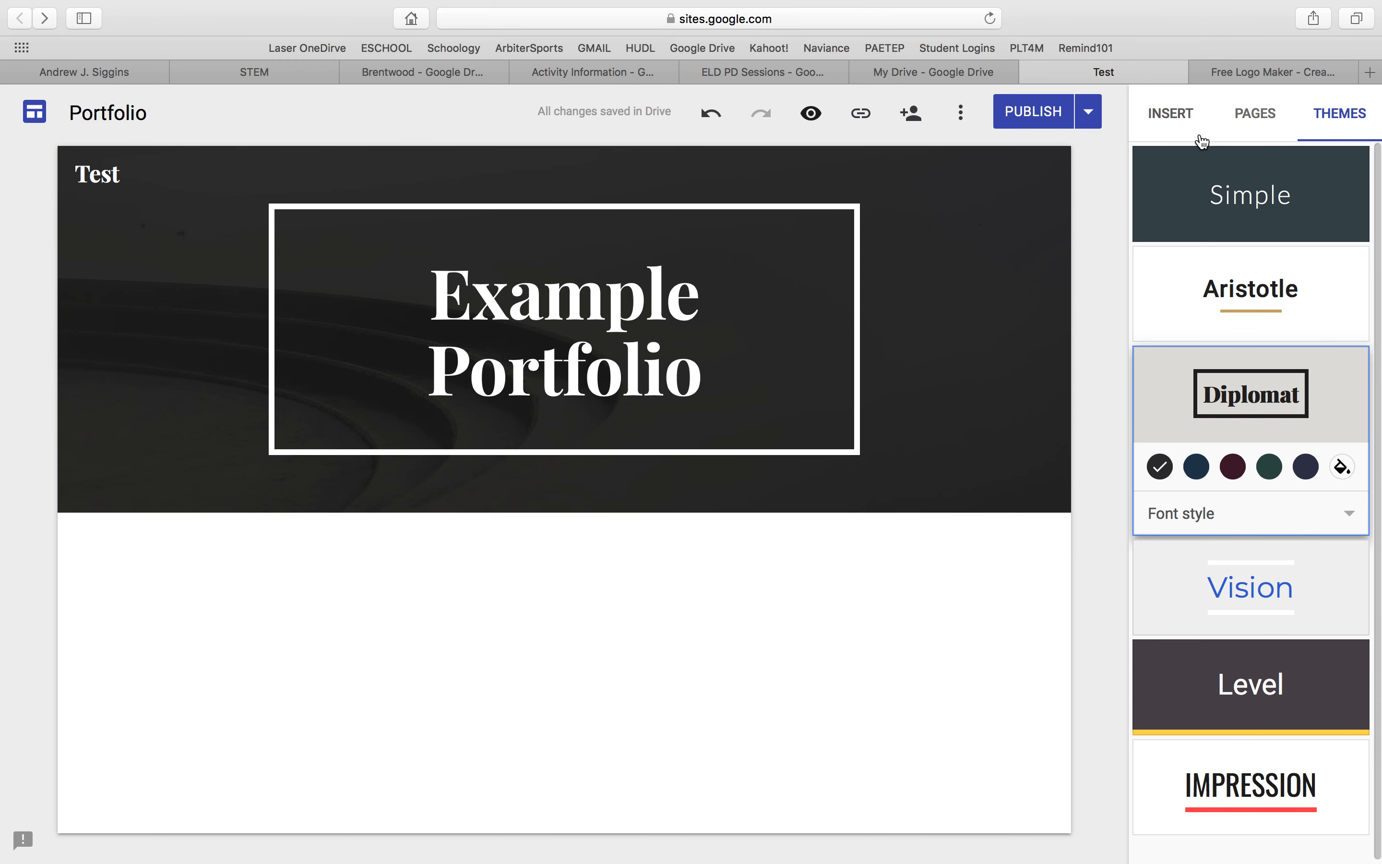
Look through the elements and layouts that can be inserted on the portfolio page.
click(1176, 119)
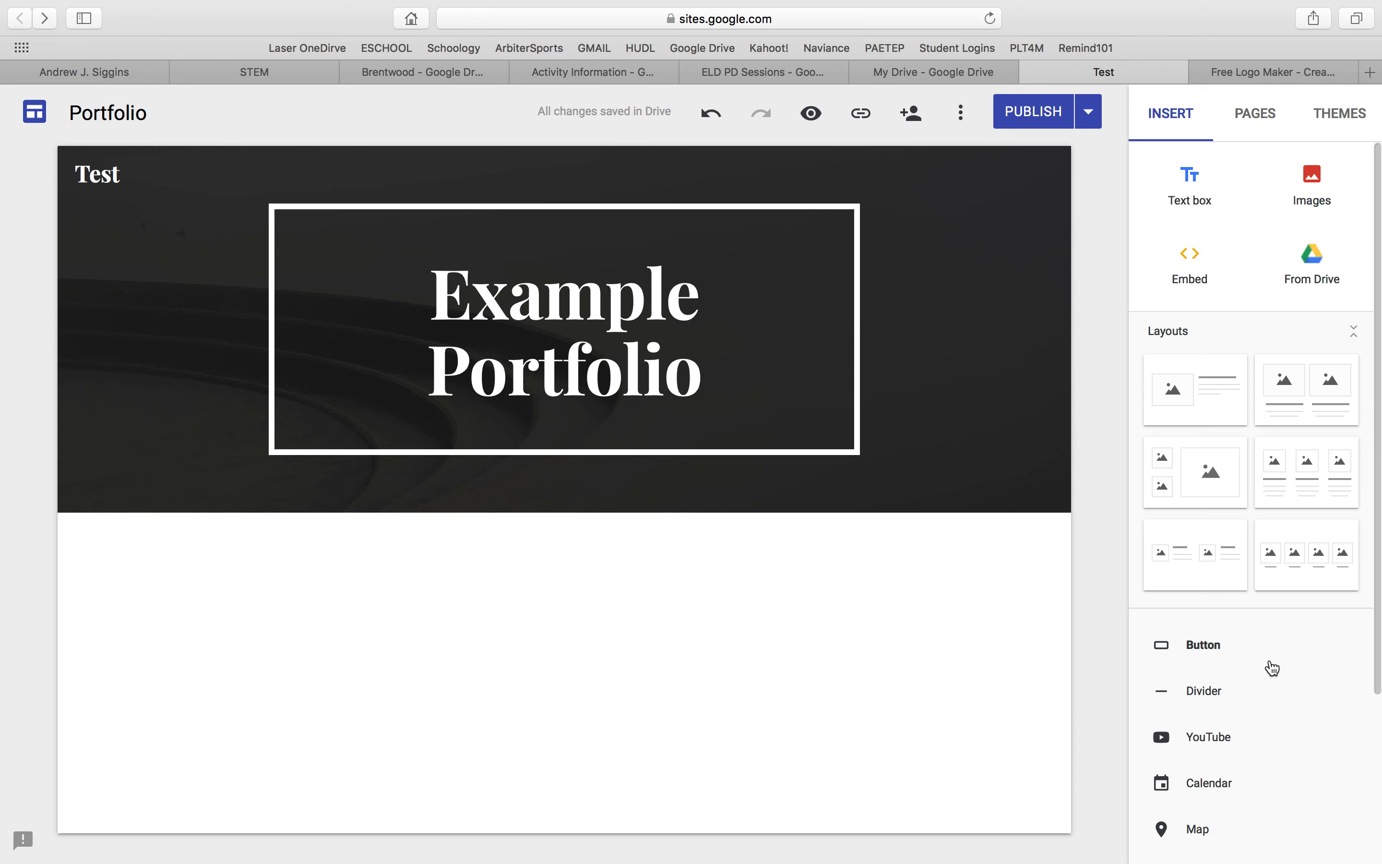
scroll(1251, 706, down, 1)
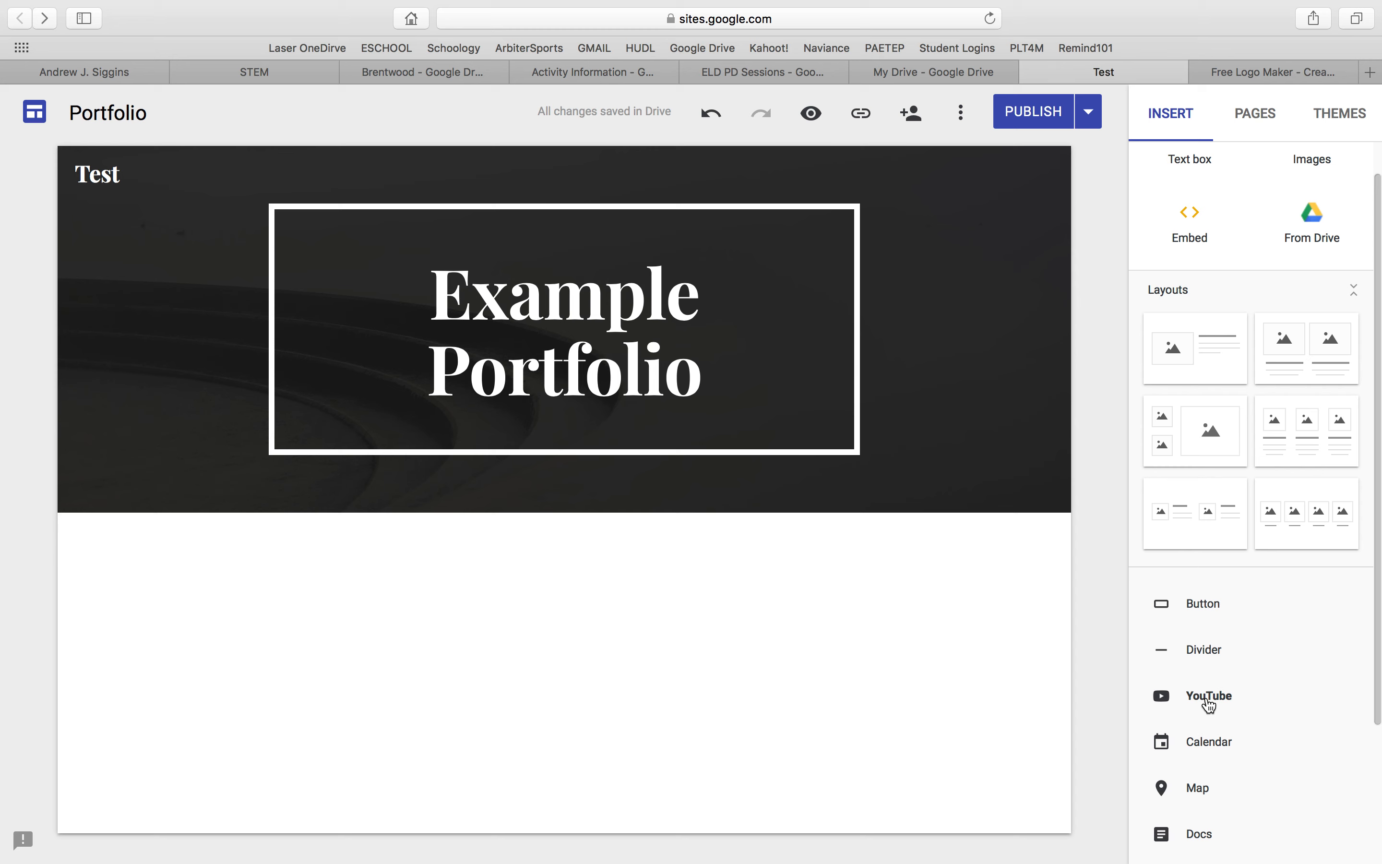
scroll(1210, 706, up, 2)
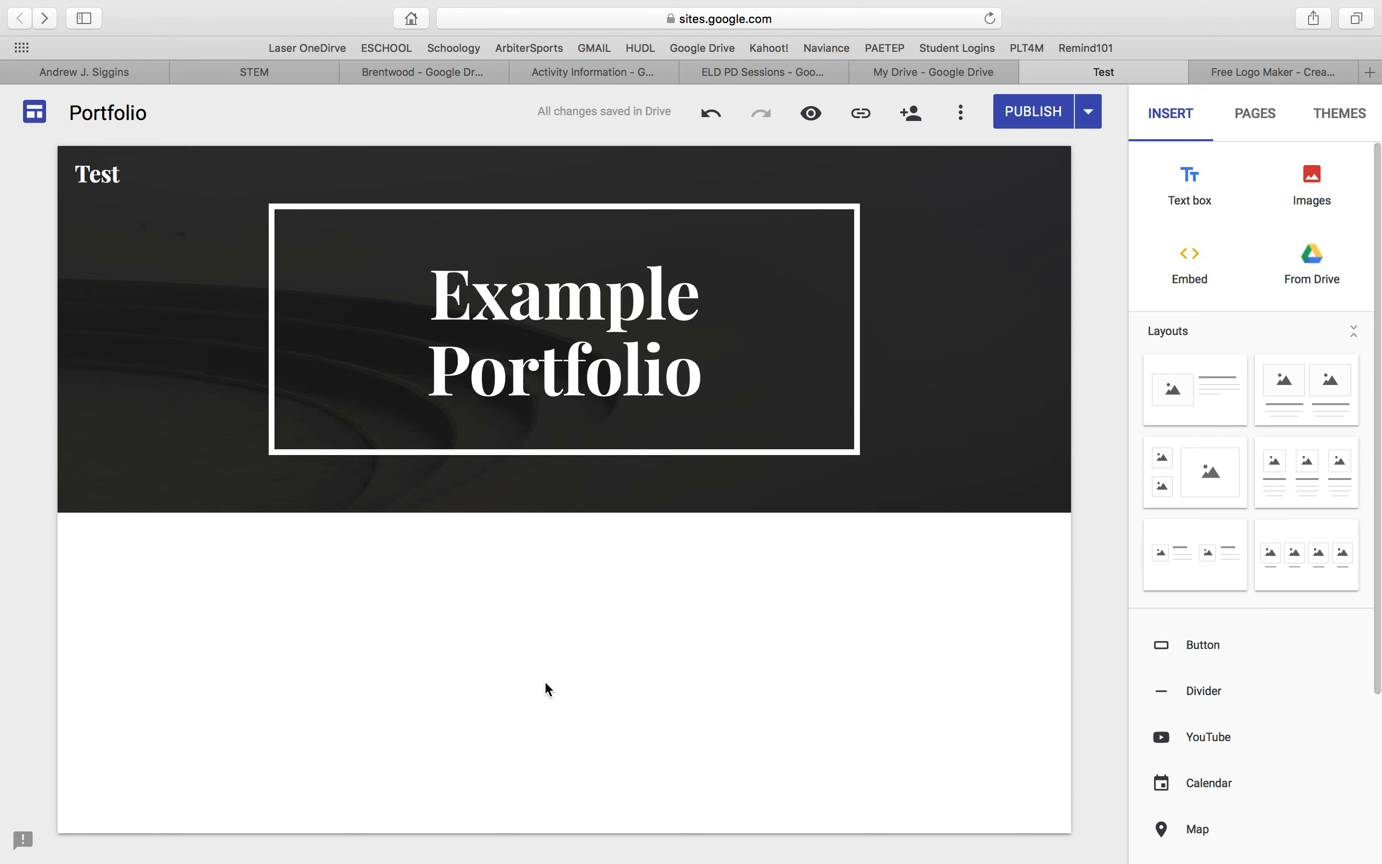
Switch to Google Drive, look over My Drive in grid and list view, and preview MVI_9796.MOV.
click(945, 70)
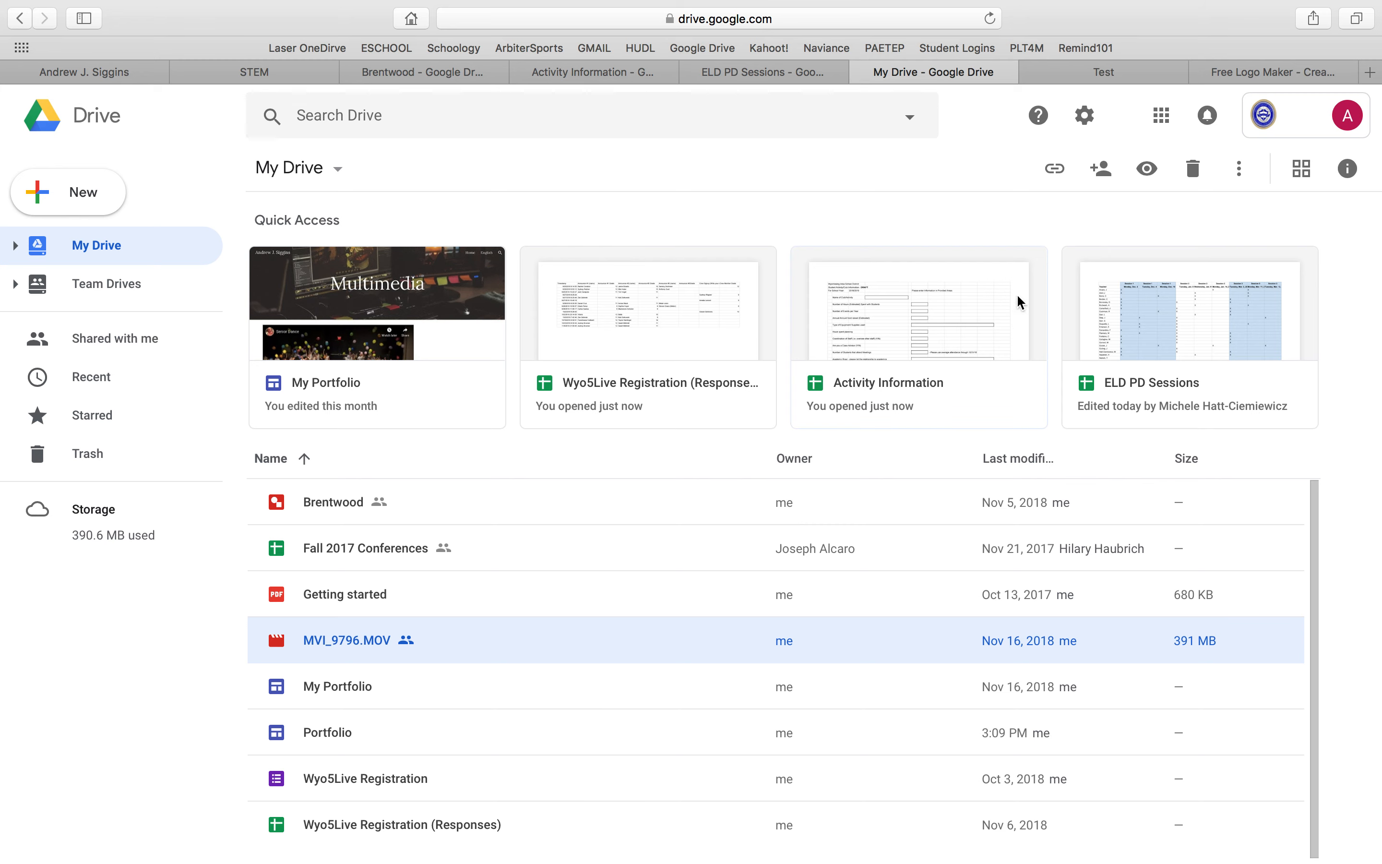
click(1302, 171)
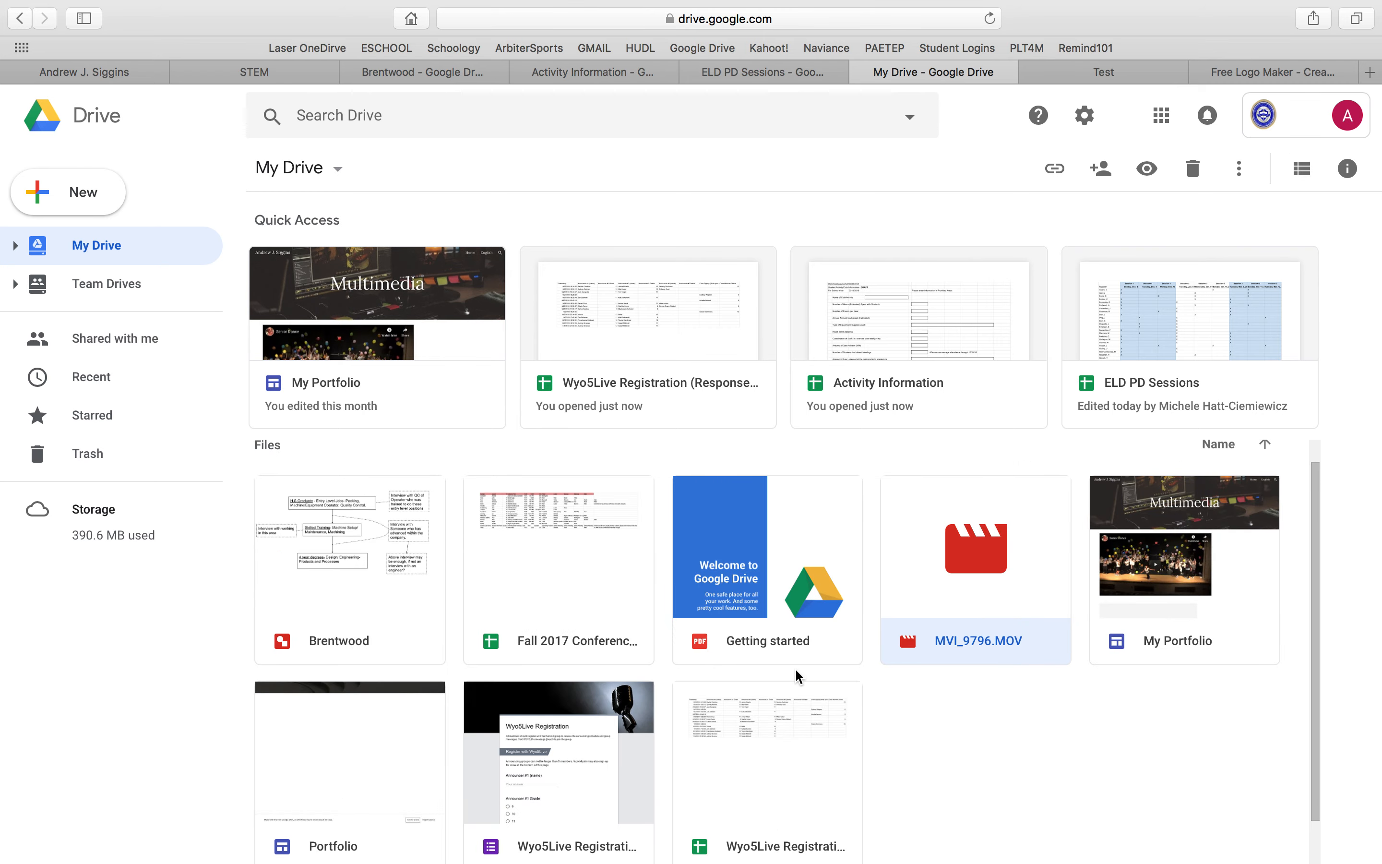
scroll(798, 659, down, 3)
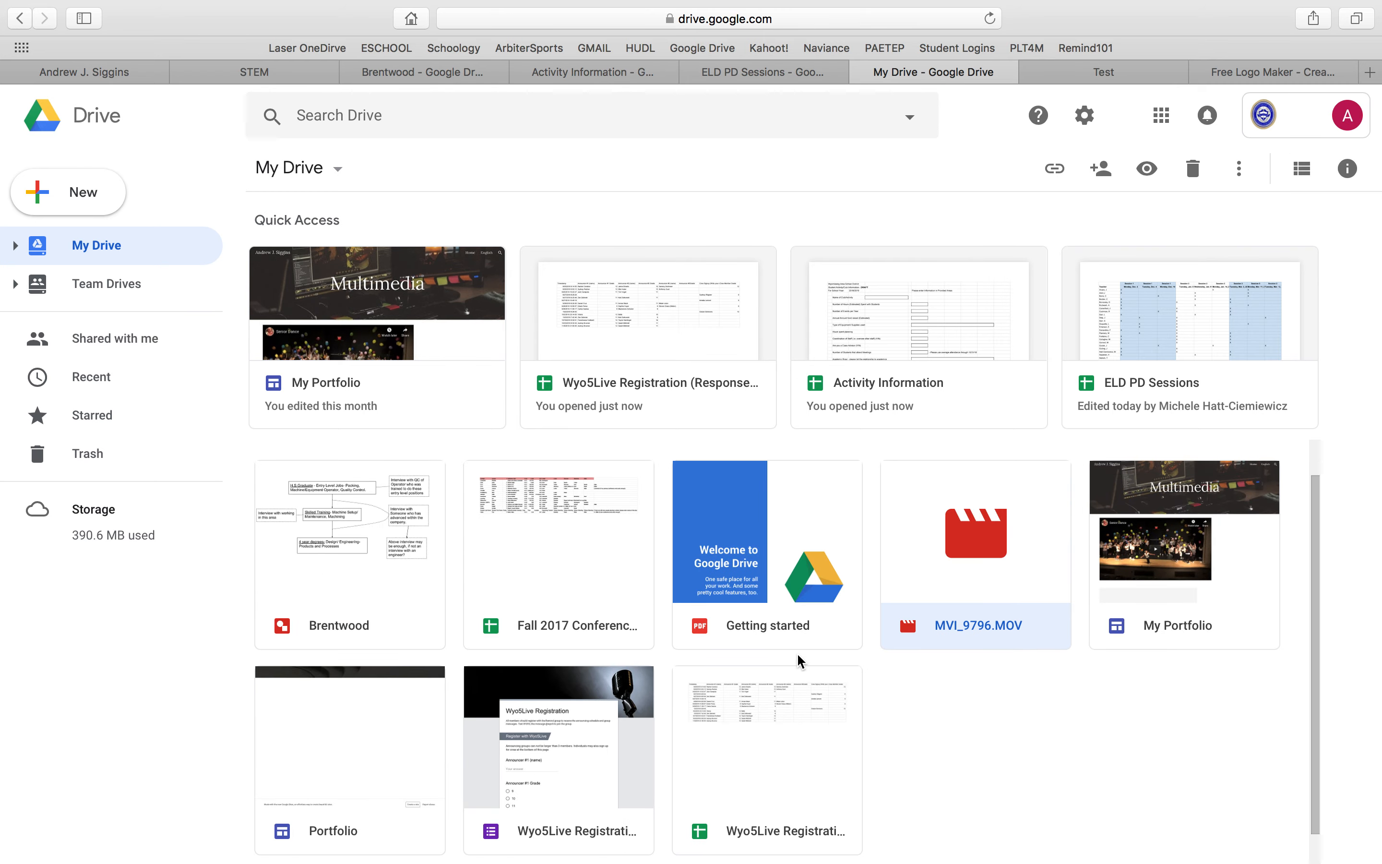
click(1301, 169)
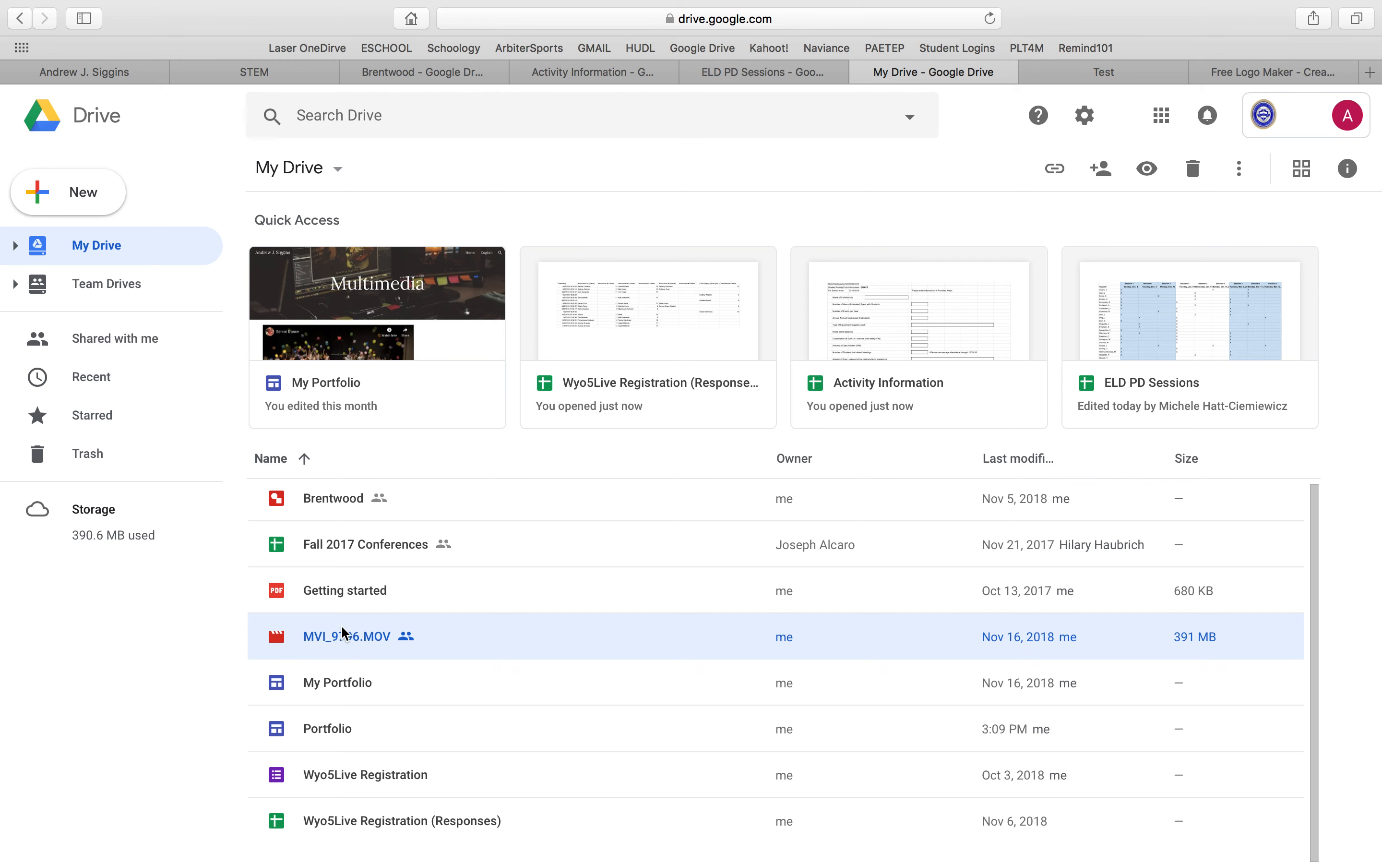
double_click(433, 638)
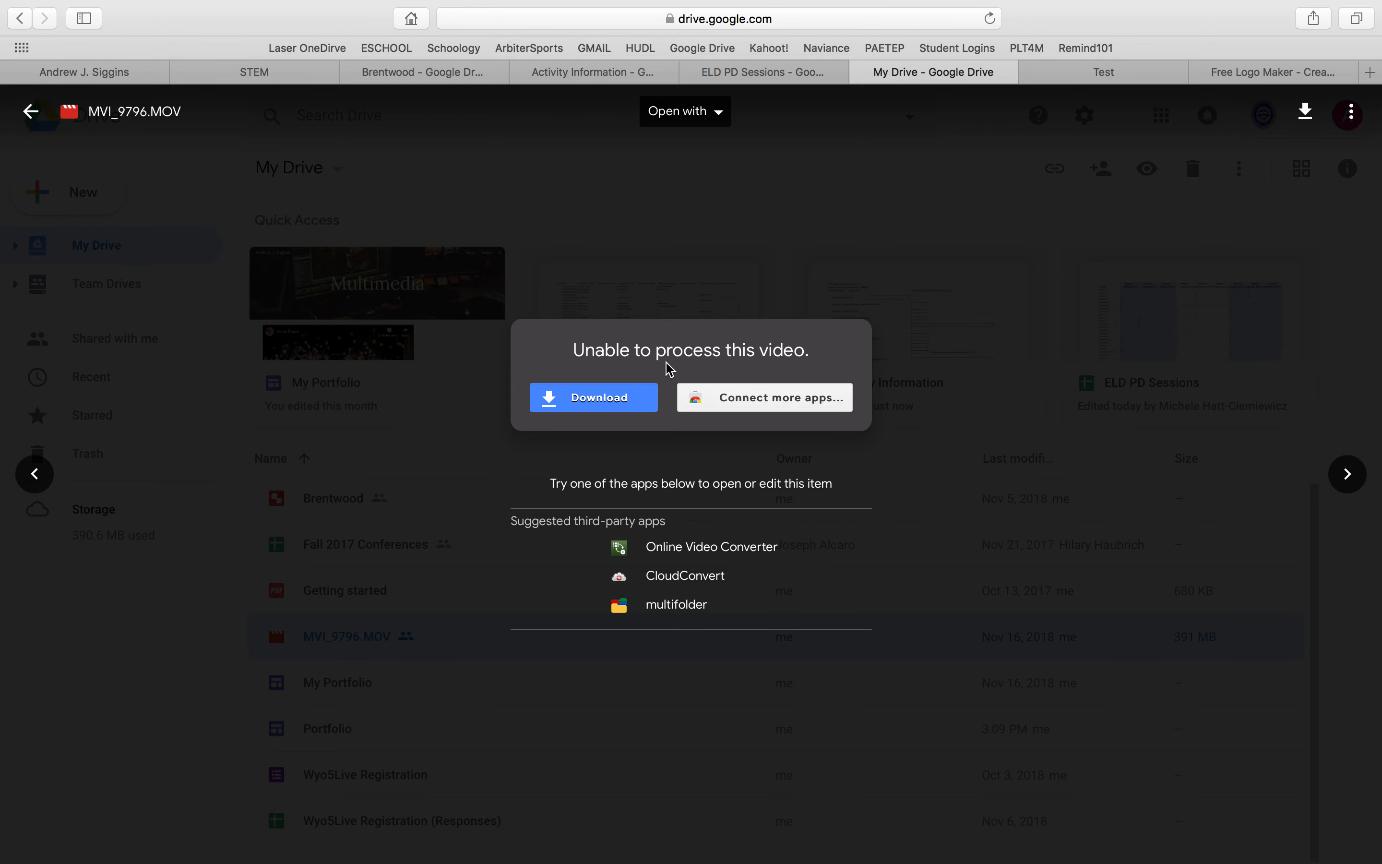
click(31, 113)
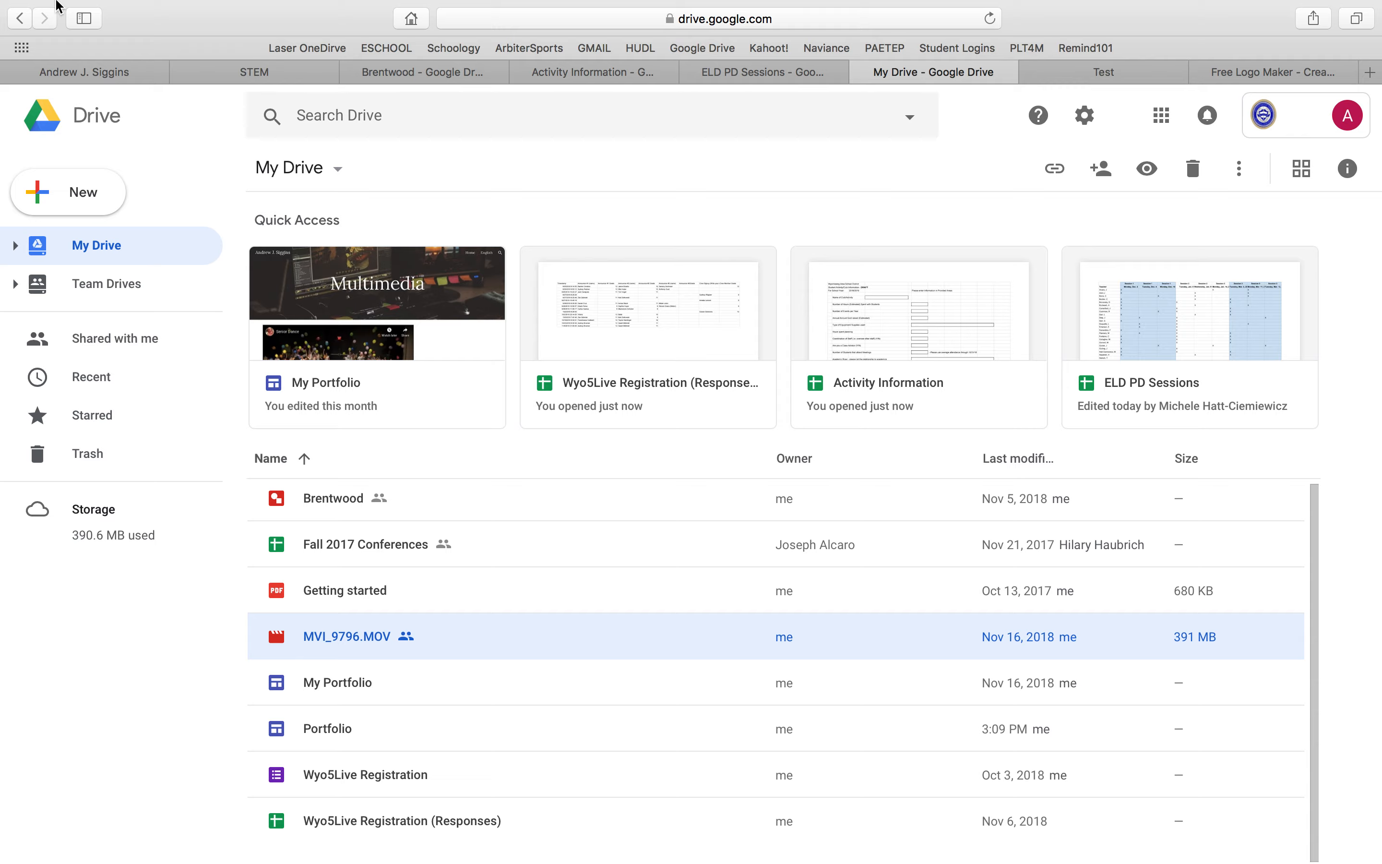
Take the browser out of full screen and upload WyomissingTest2018.mp4 from the desktop to My Drive.
mouse_move(57, 3)
click(55, 37)
drag(302, 54, 488, 44)
mouse_move(130, 468)
drag(130, 468, 725, 579)
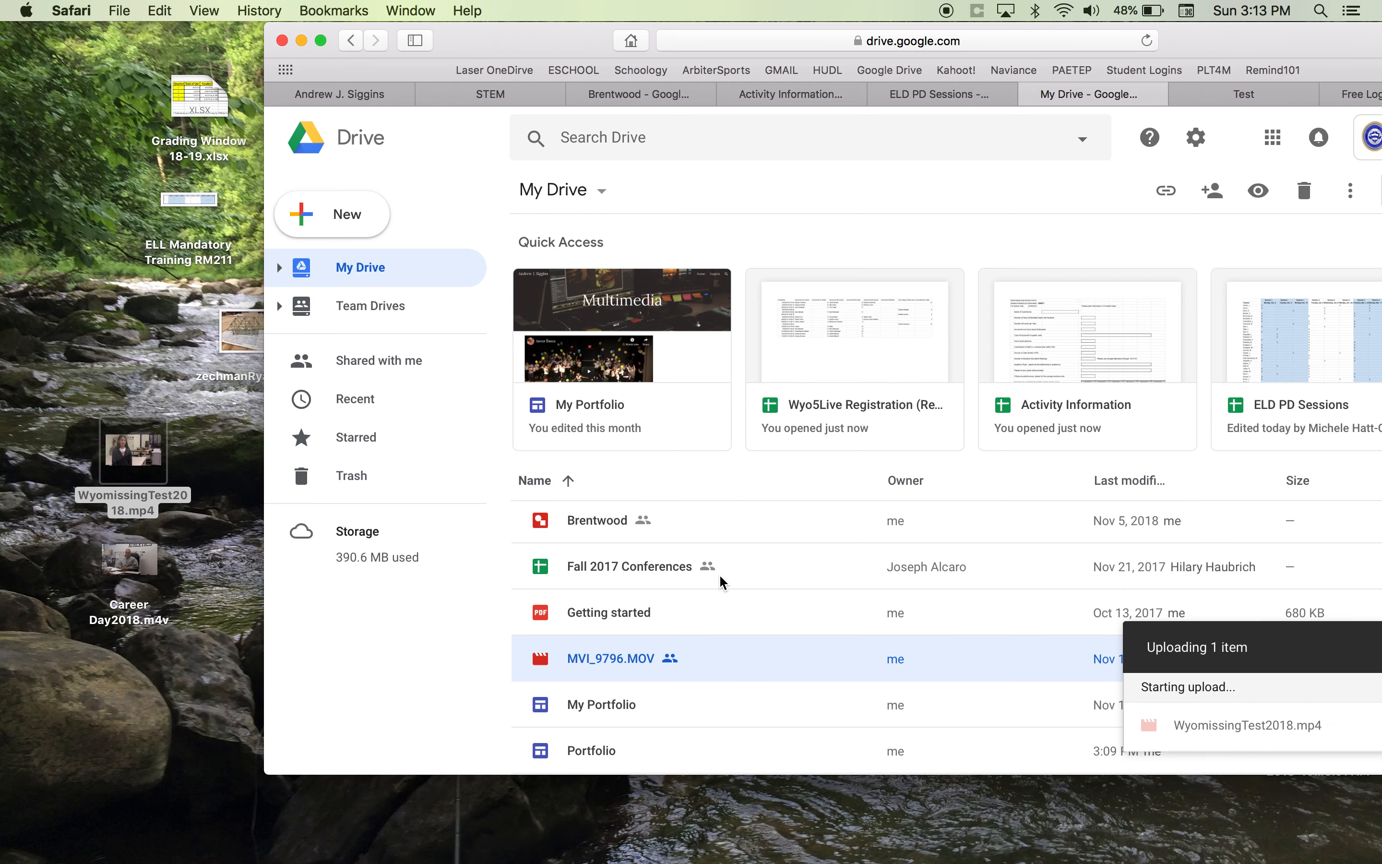
drag(1212, 55, 1007, 55)
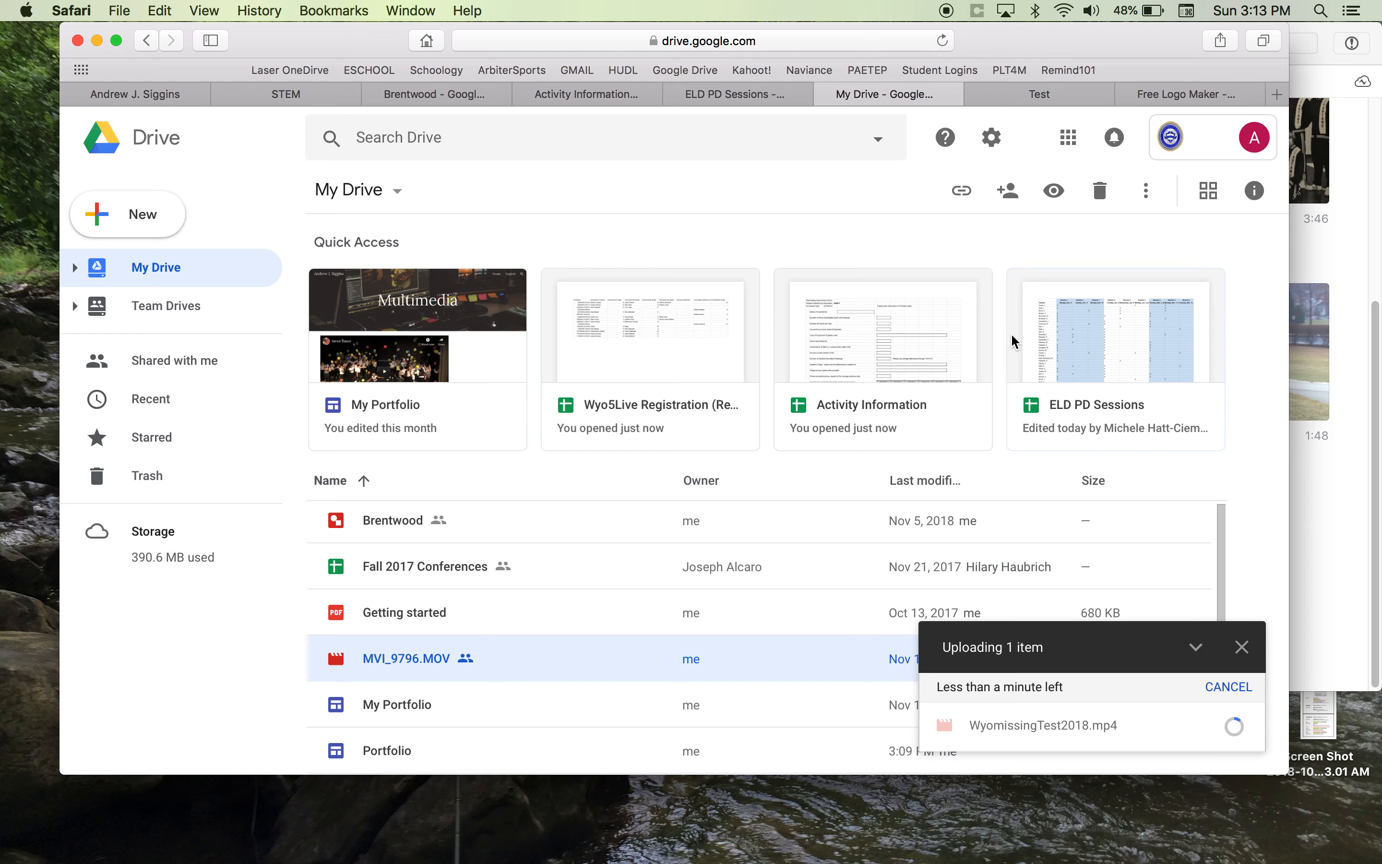
Bring up iTunes, copy the WSCAM home video to the desktop, and close the iTunes window.
drag(1035, 39, 501, 90)
drag(945, 34, 1155, 30)
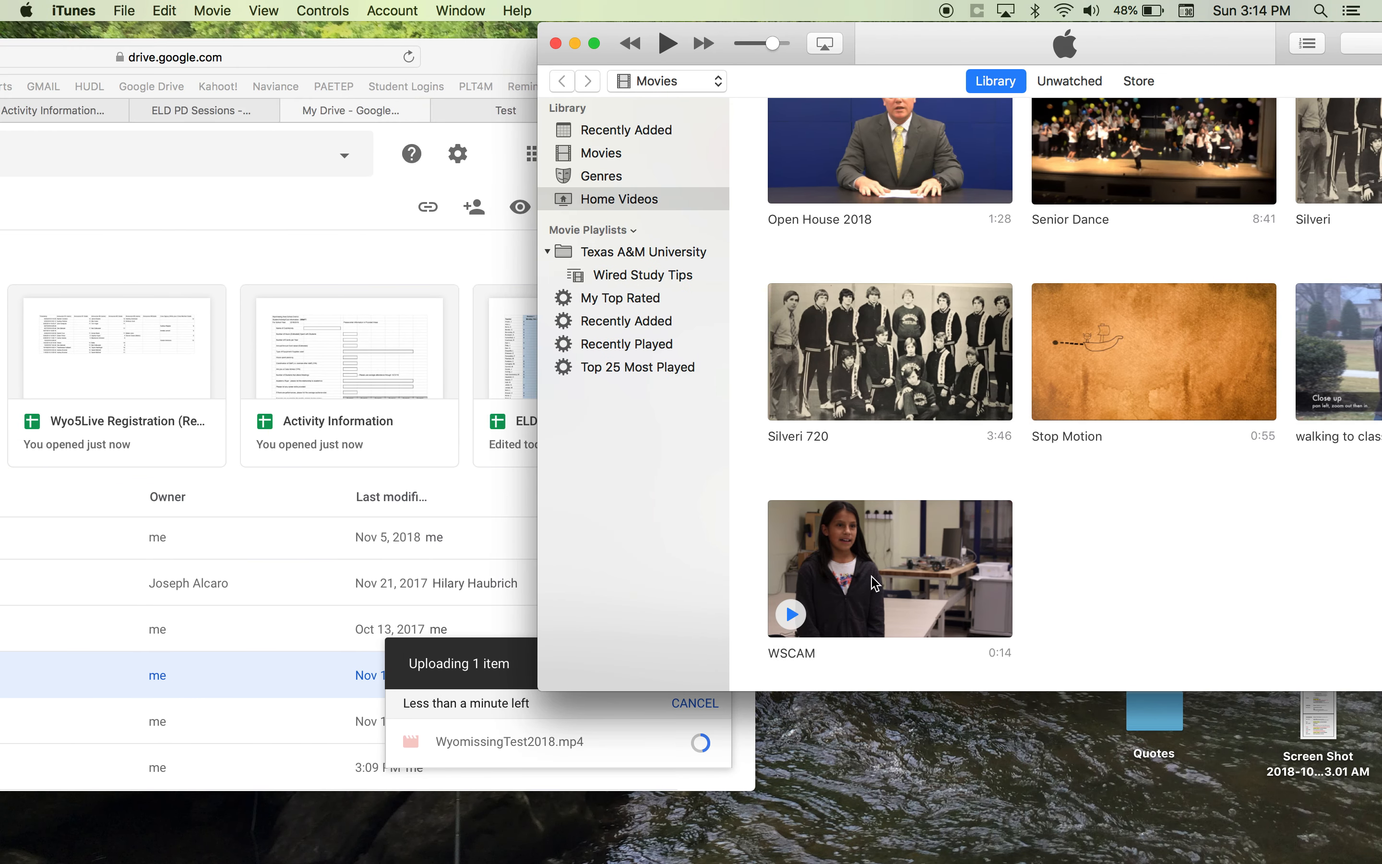
drag(874, 582, 893, 787)
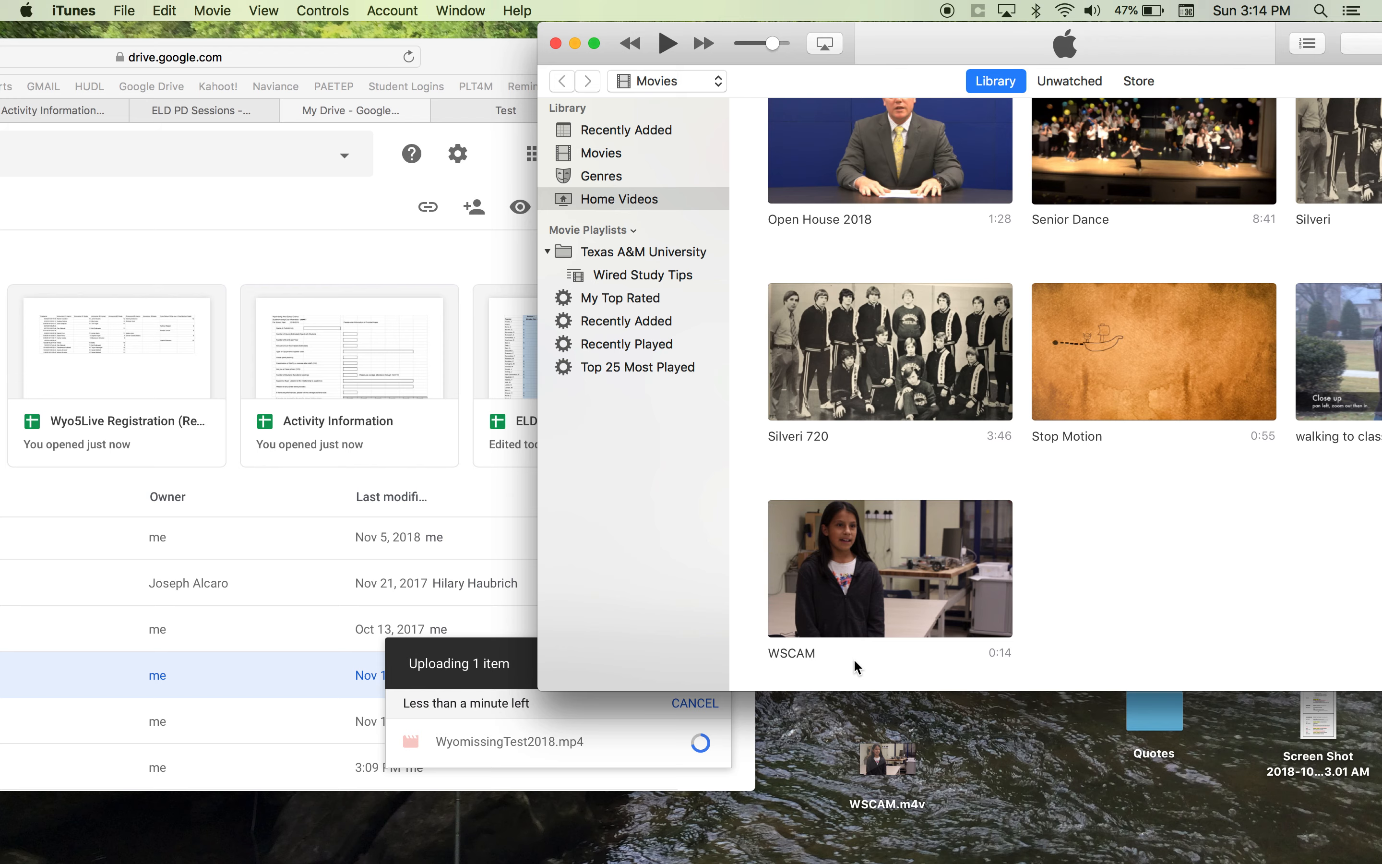
click(555, 43)
Upload WSCAM.m4v from the desktop to My Drive.
drag(531, 53, 603, 37)
mouse_move(893, 760)
drag(893, 760, 336, 588)
drag(563, 43, 1055, 43)
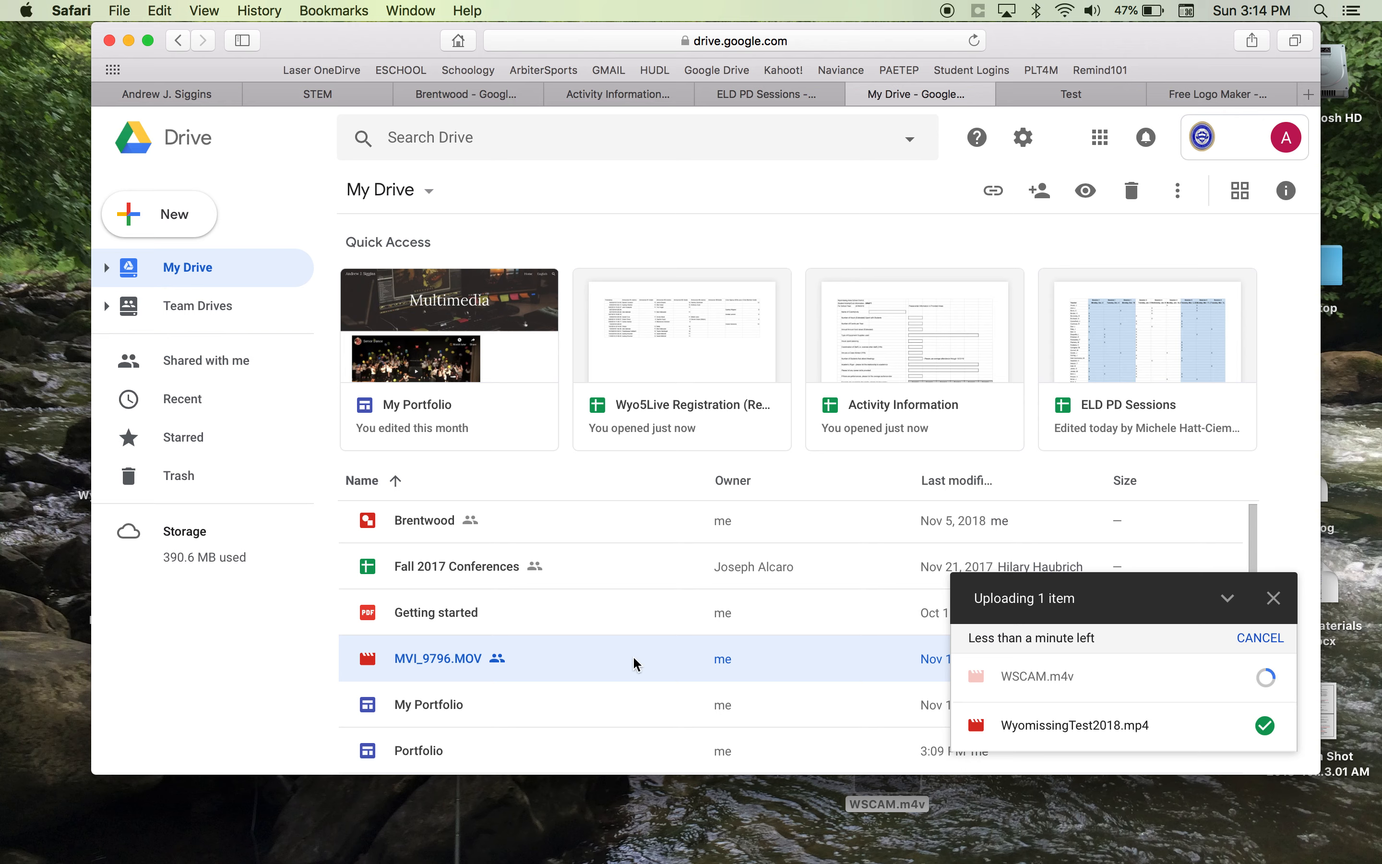
Check the My Drive file list for the two uploaded videos and dismiss the upload notification.
scroll(624, 657, down, 1)
scroll(625, 657, down, 3)
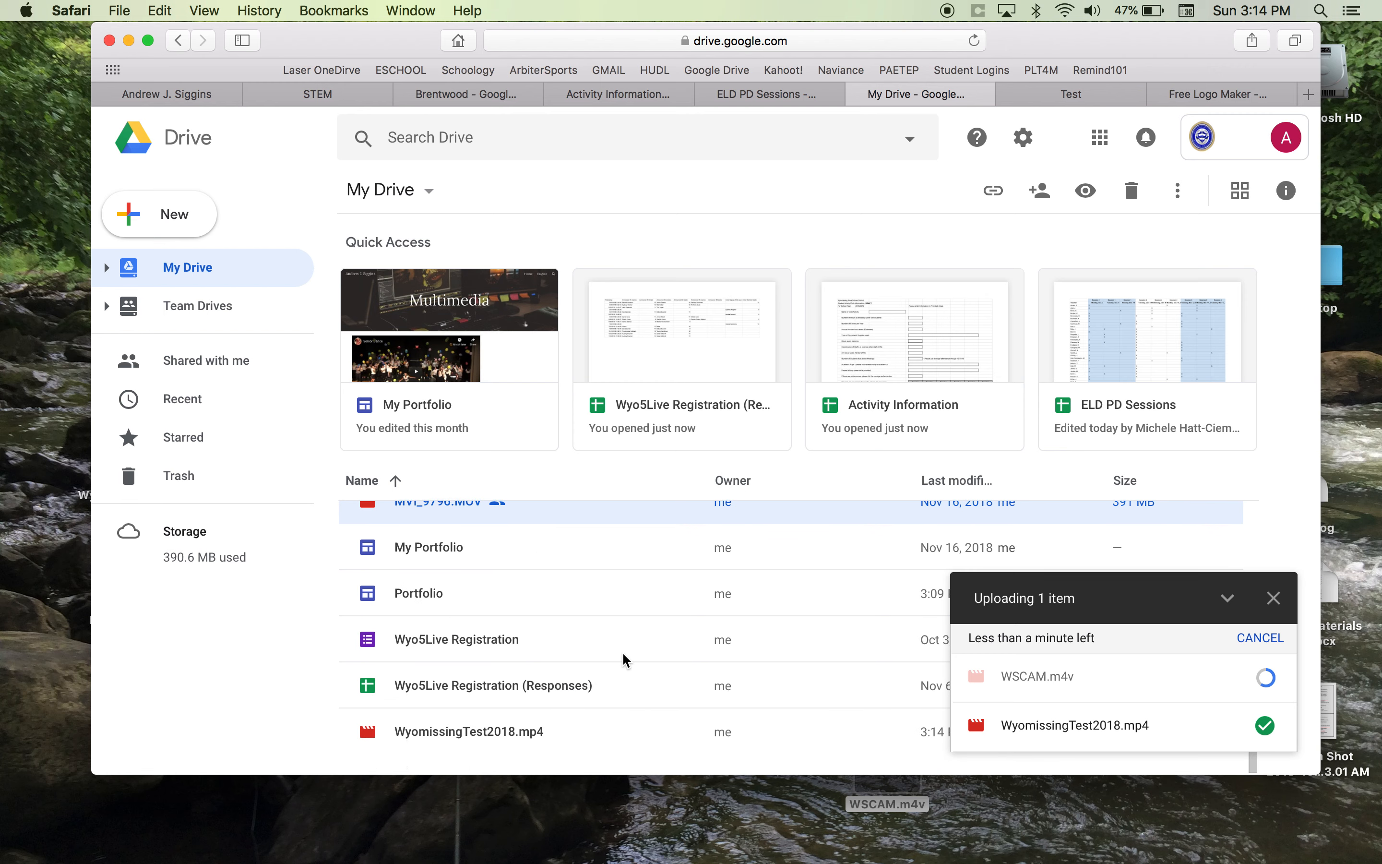
scroll(624, 660, up, 3)
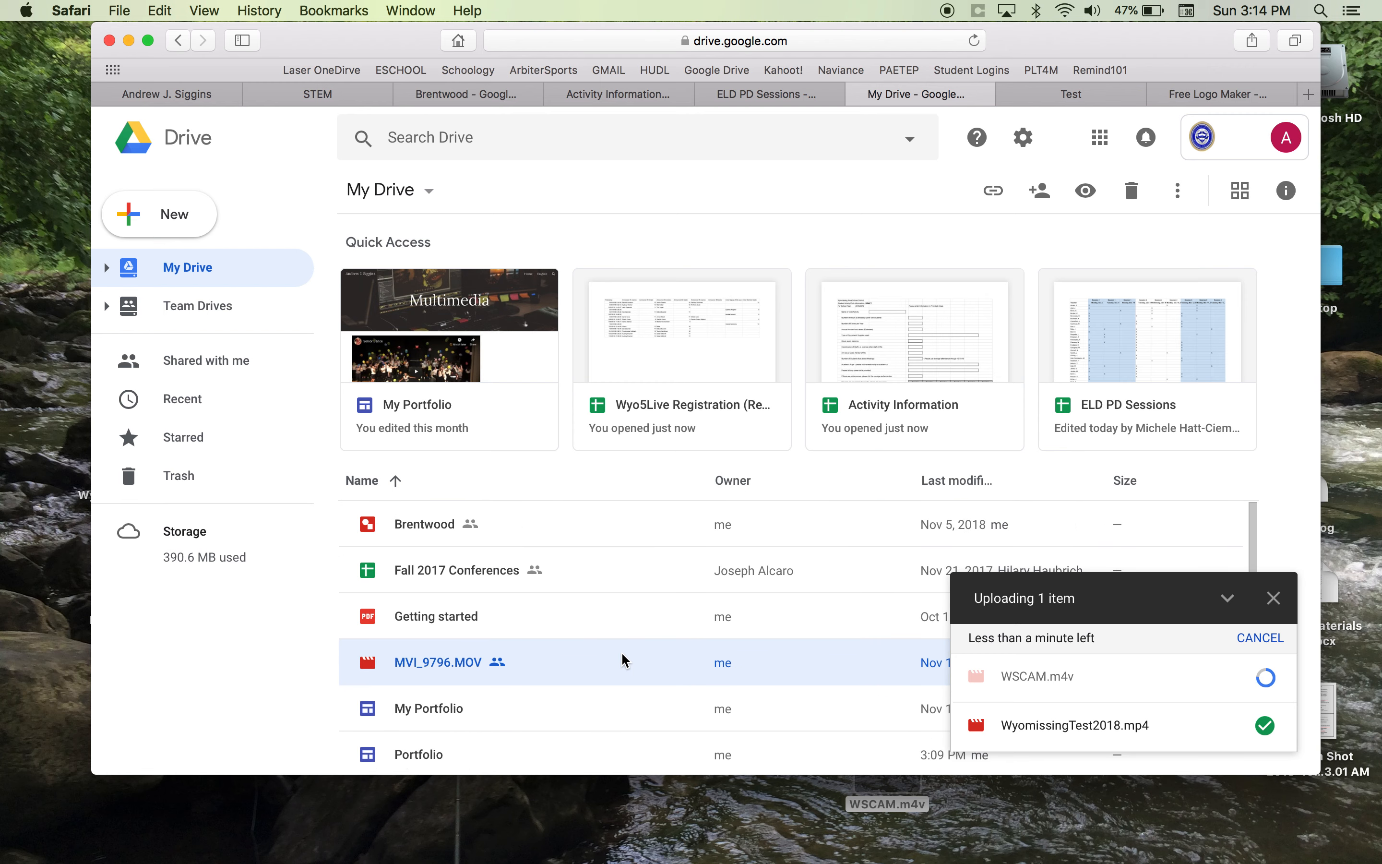
scroll(626, 660, down, 3)
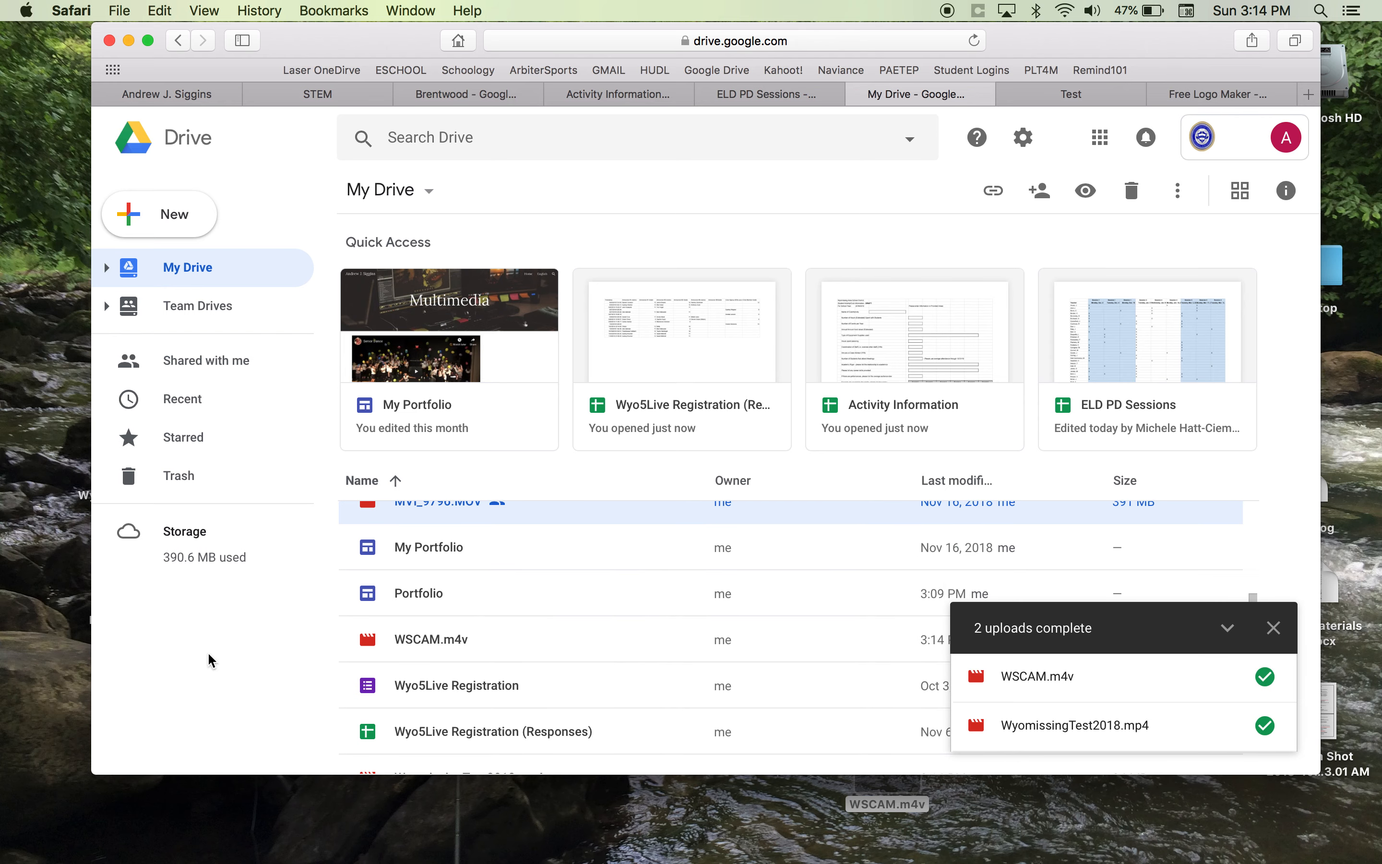
click(223, 657)
scroll(599, 667, down, 1)
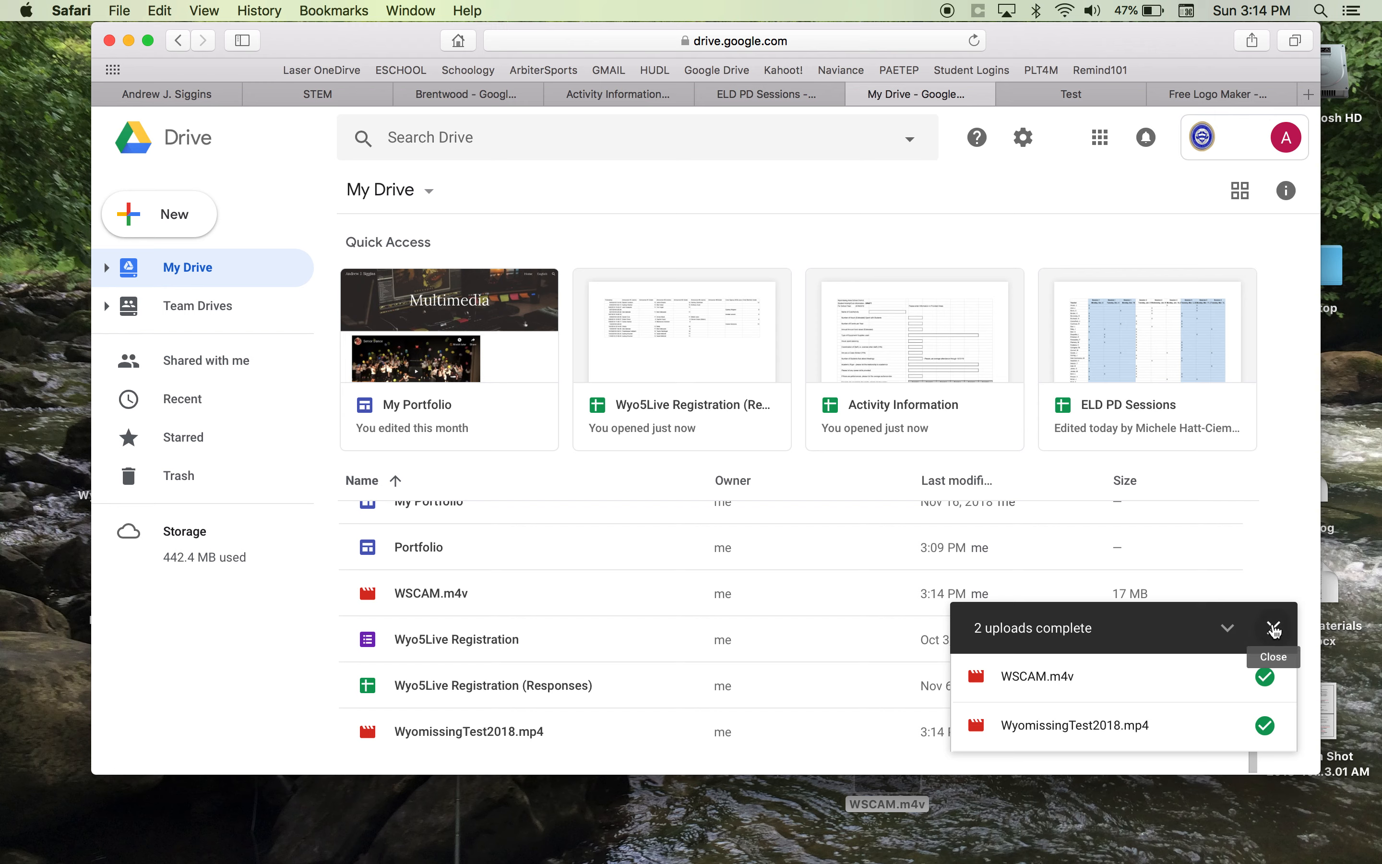
click(1274, 628)
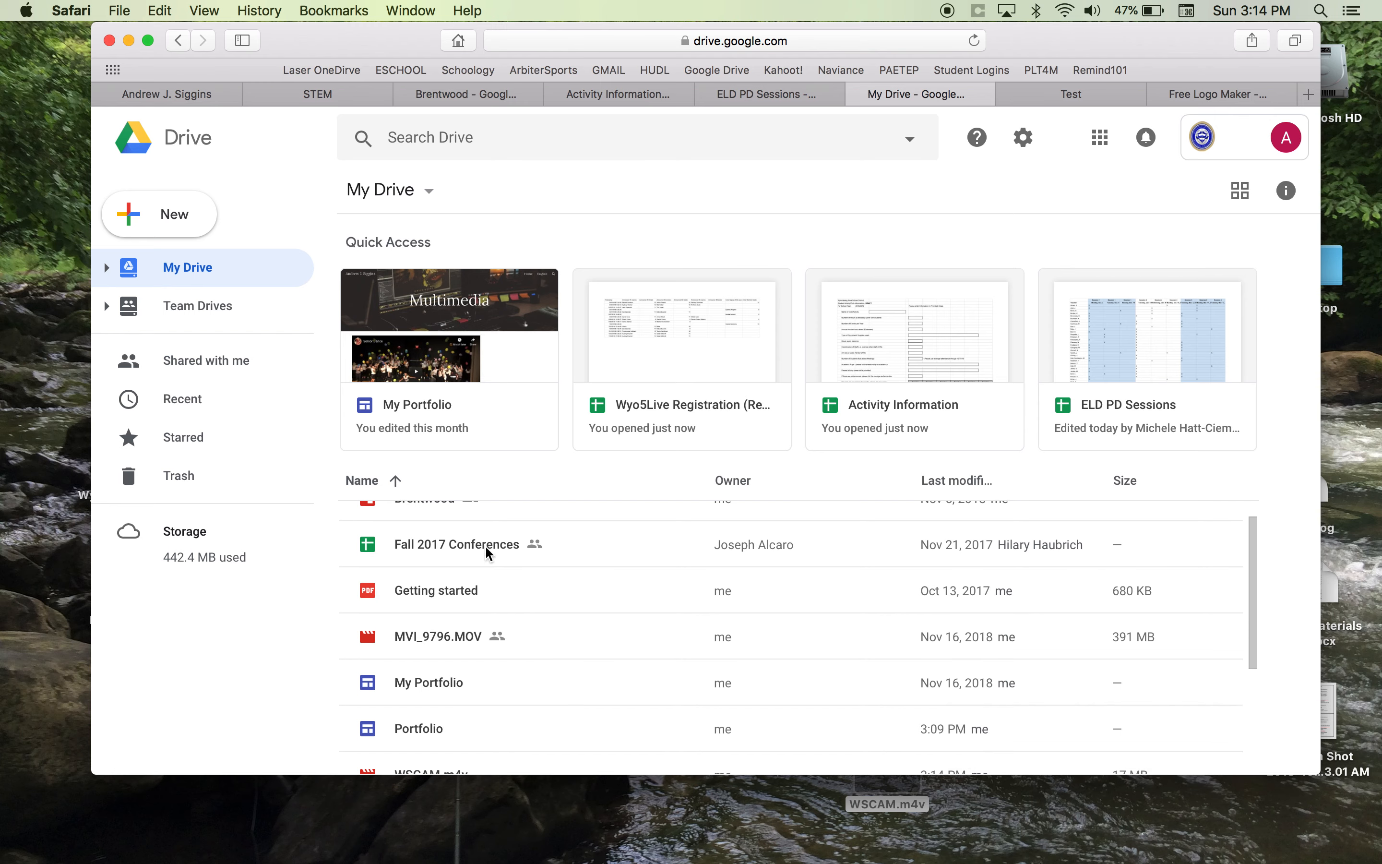
scroll(546, 646, down, 3)
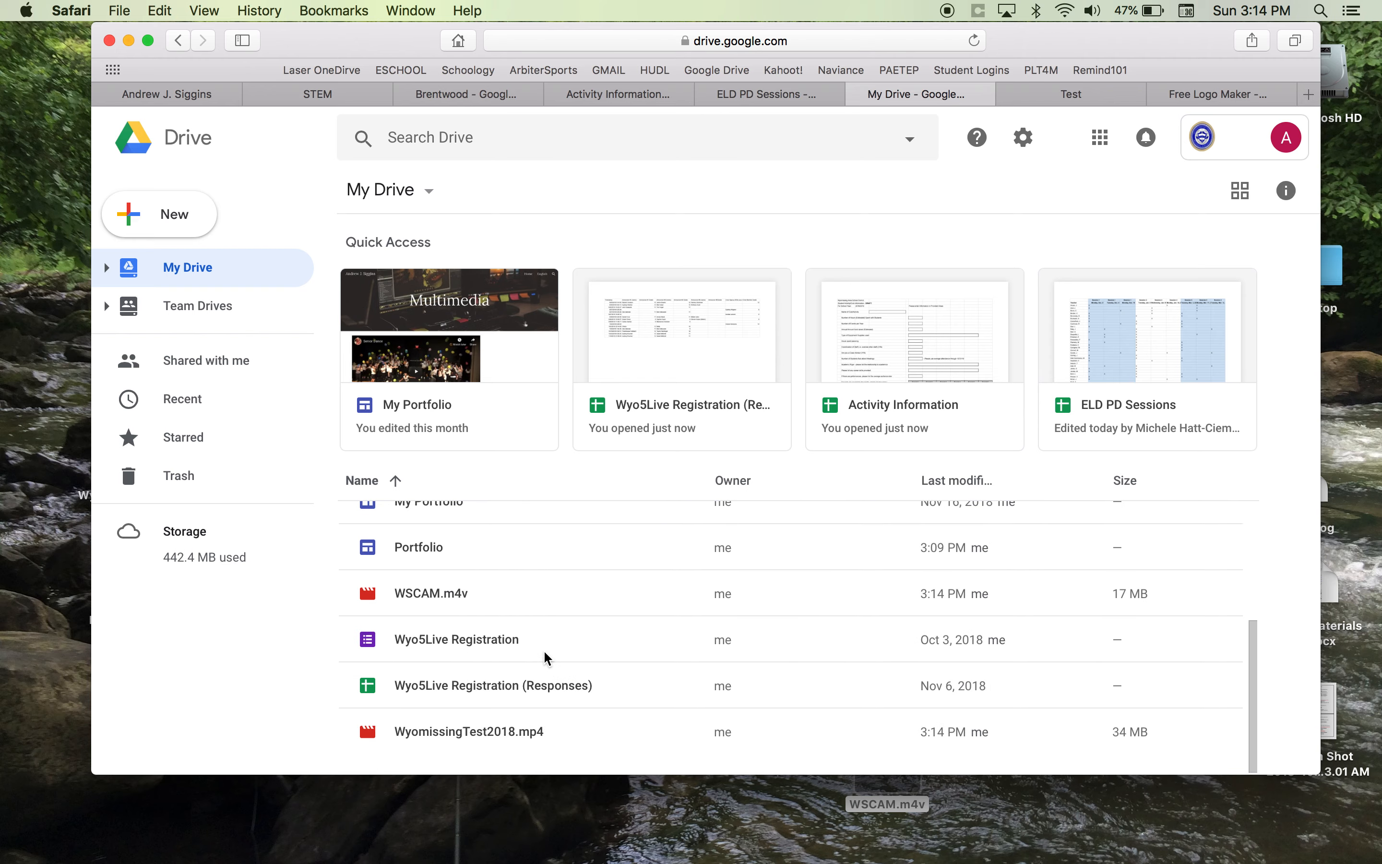
Preview WSCAM.m4v and the neighbouring Portfolio file, and return to browse the My Drive list.
click(499, 594)
double_click(500, 594)
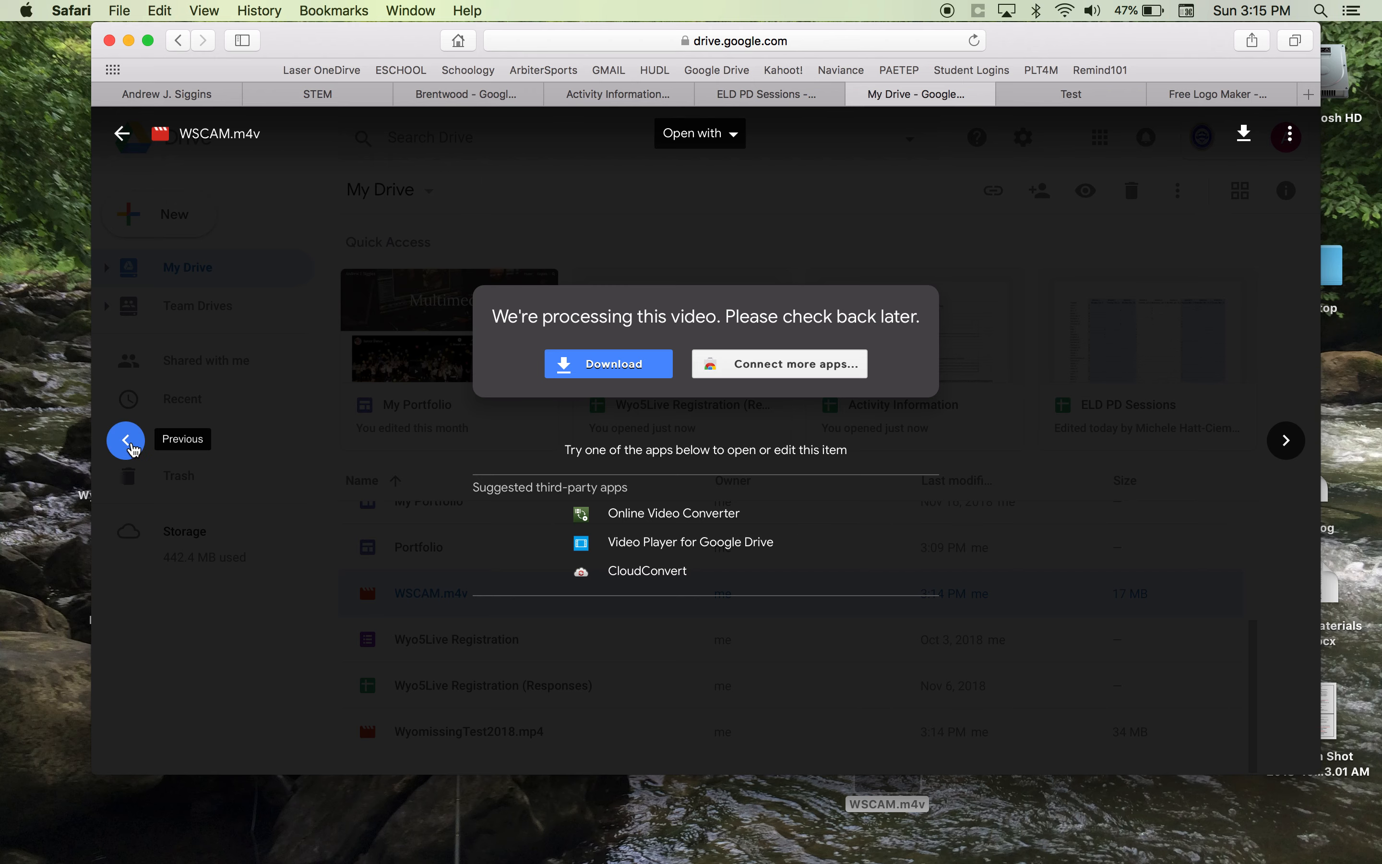
click(131, 446)
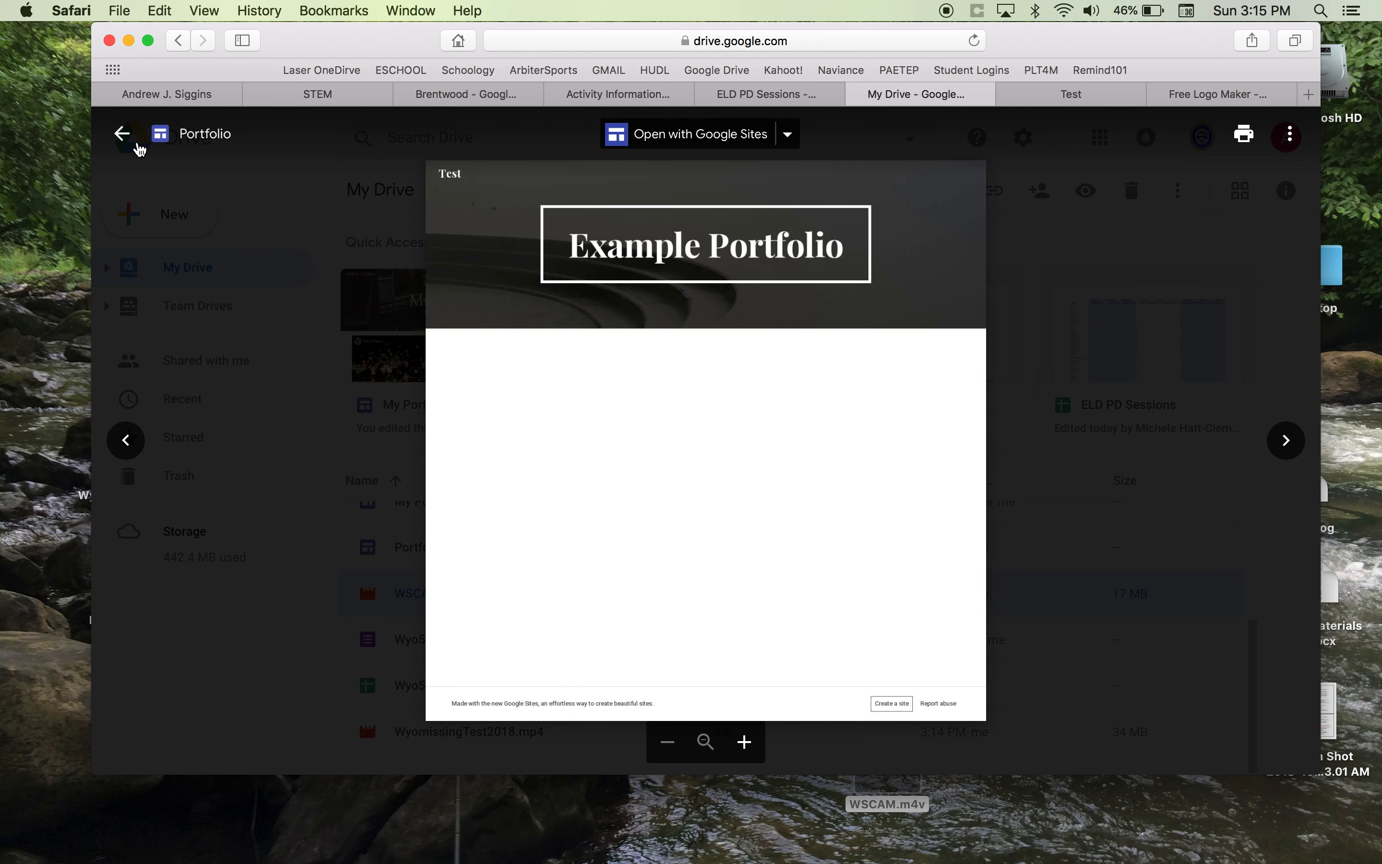
click(120, 138)
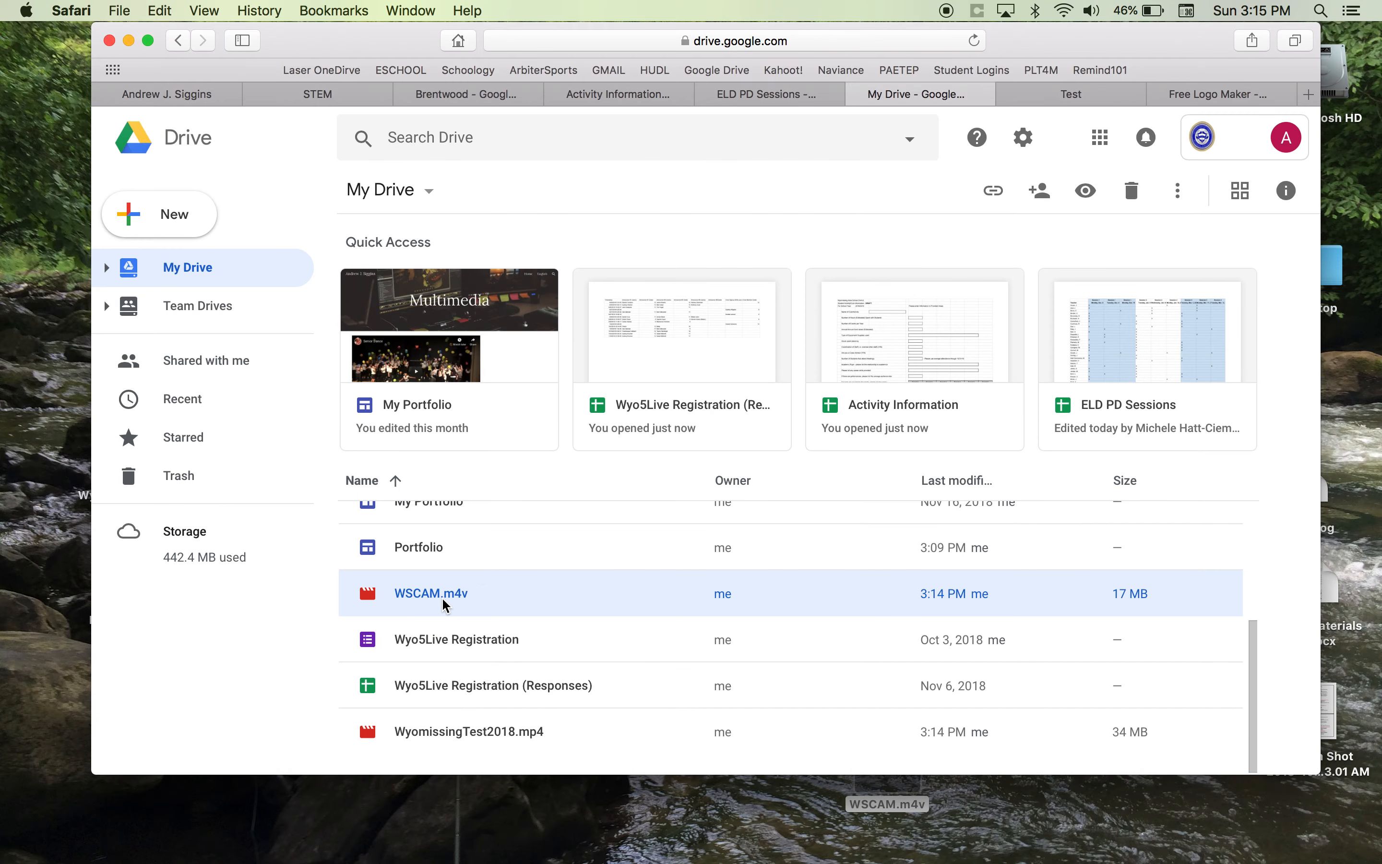
scroll(484, 657, up, 4)
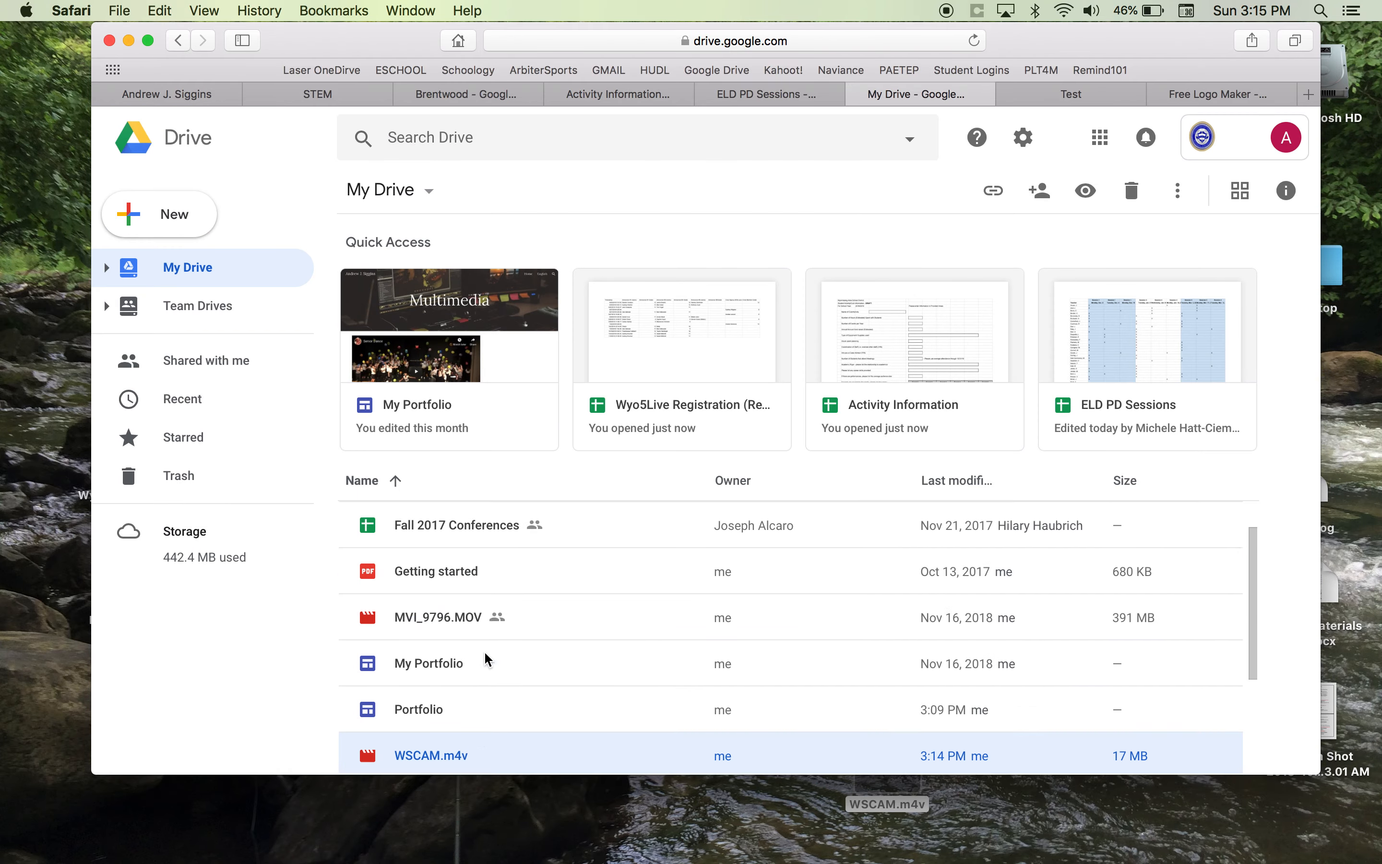
scroll(485, 657, down, 3)
scroll(486, 657, down, 2)
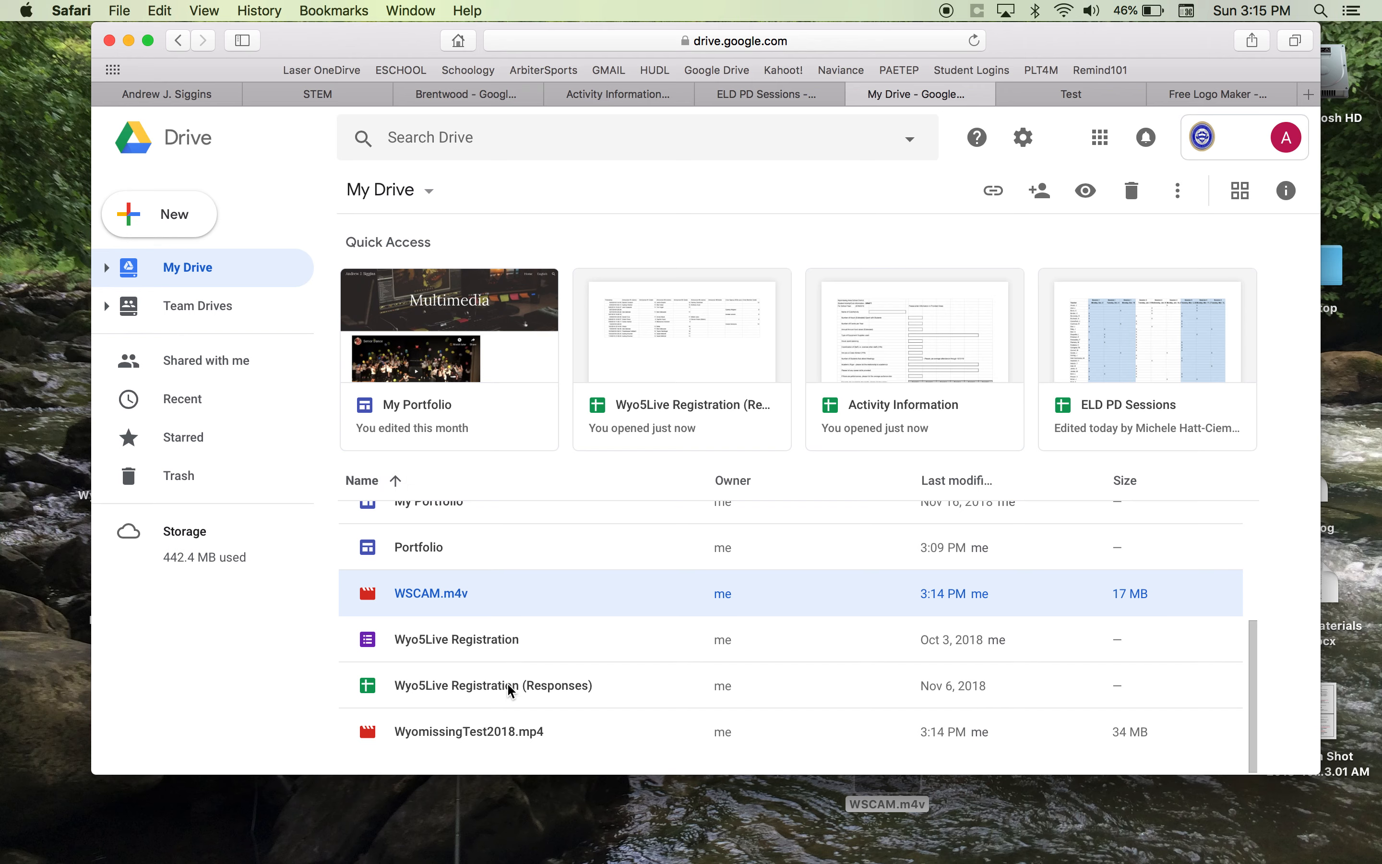
Return to the Test site in Google Sites and add the single-image layout with side text below the header.
click(1072, 96)
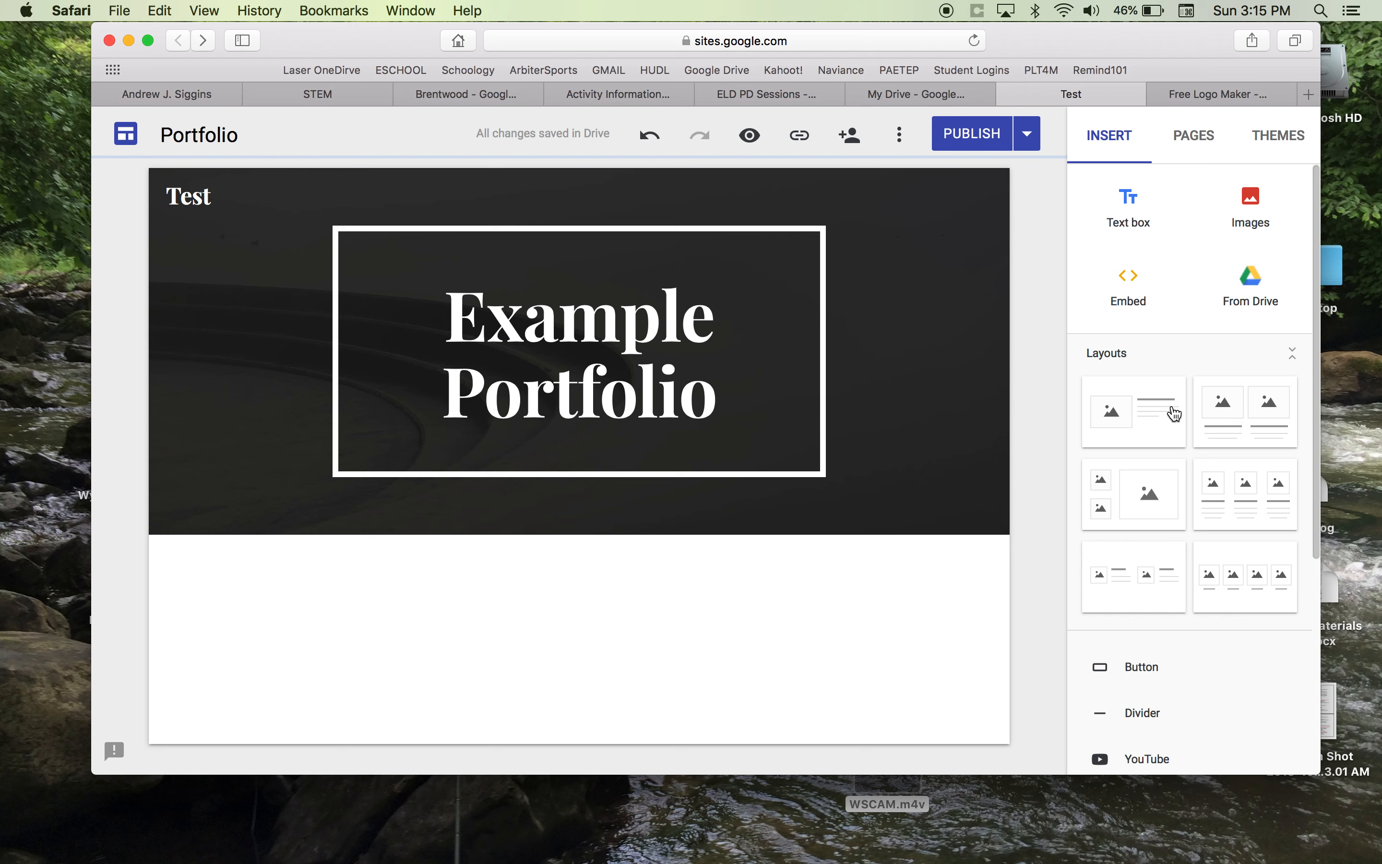
drag(1110, 411, 647, 630)
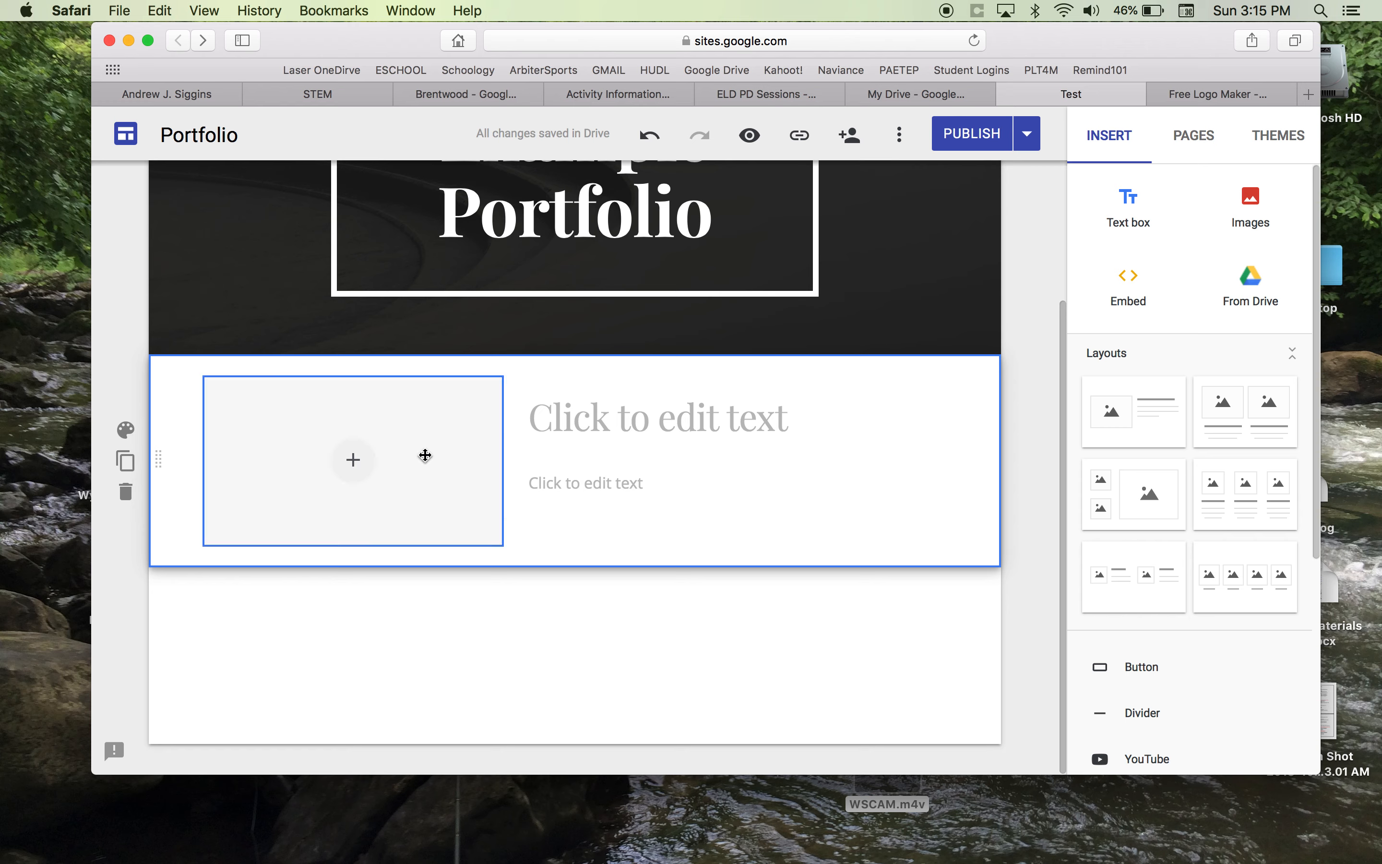
Fill the new layout's image placeholder with the WSCAM.m4v video from Google Drive.
click(355, 462)
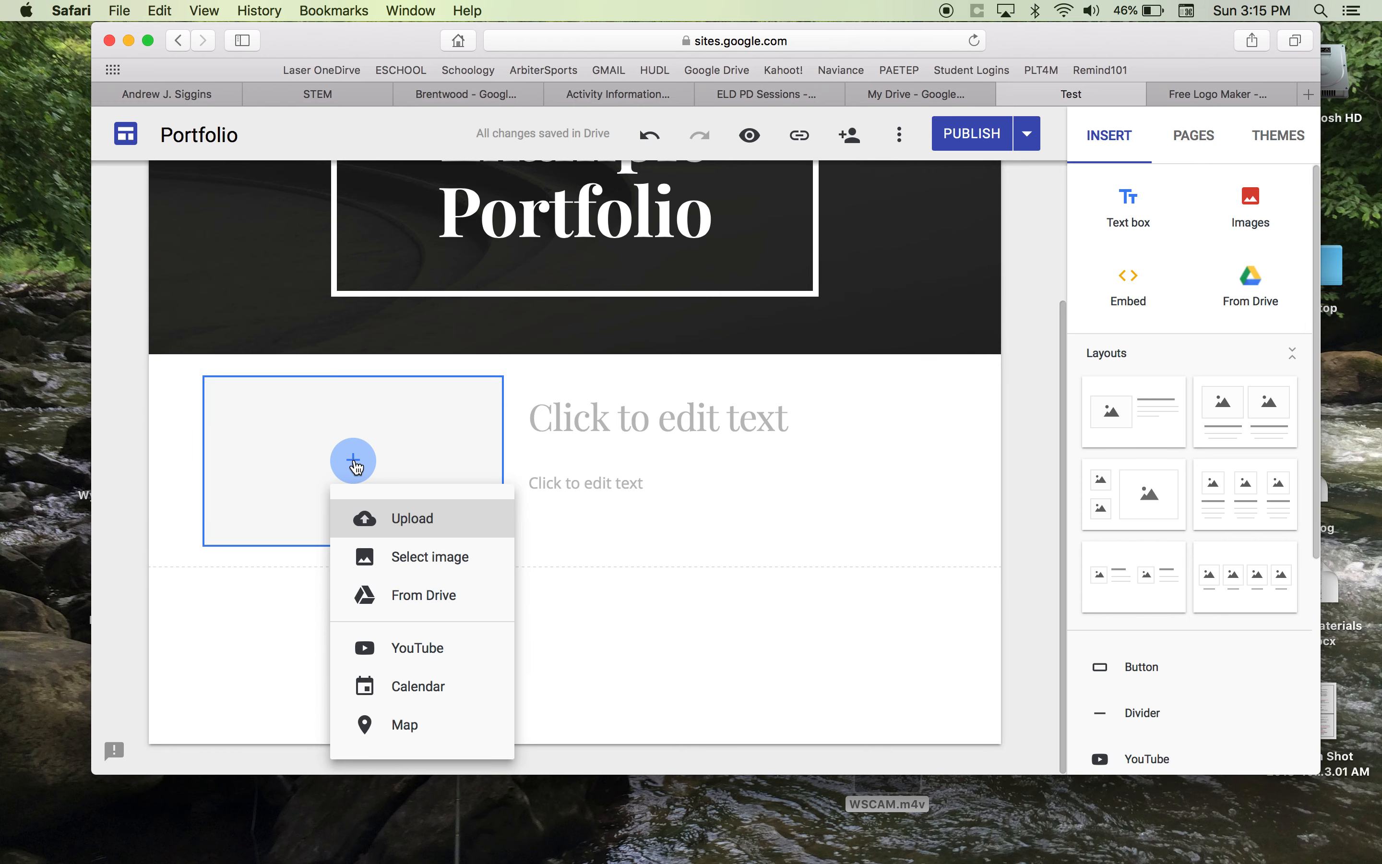
click(406, 598)
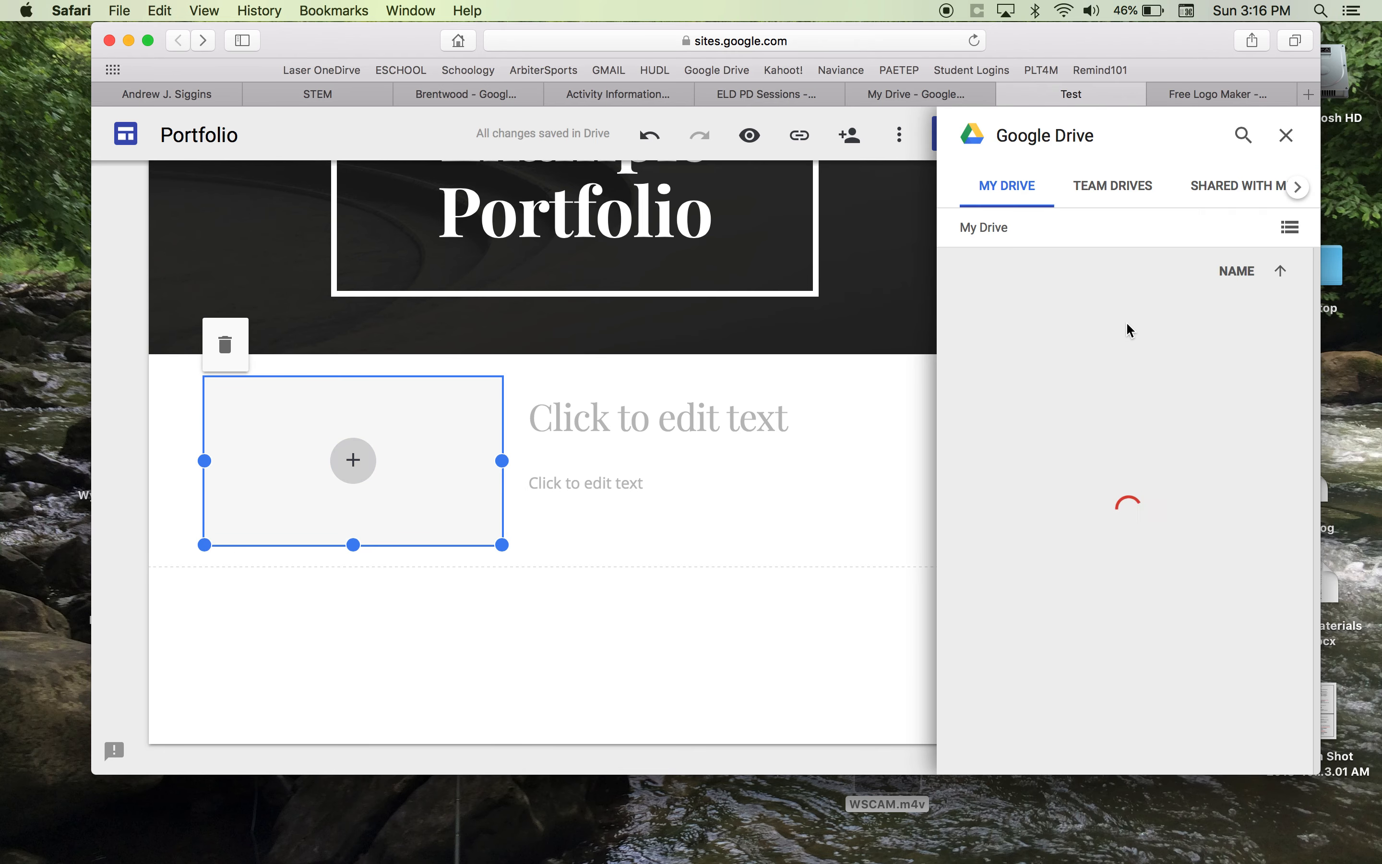
scroll(1219, 454, down, 1)
scroll(1200, 480, down, 1)
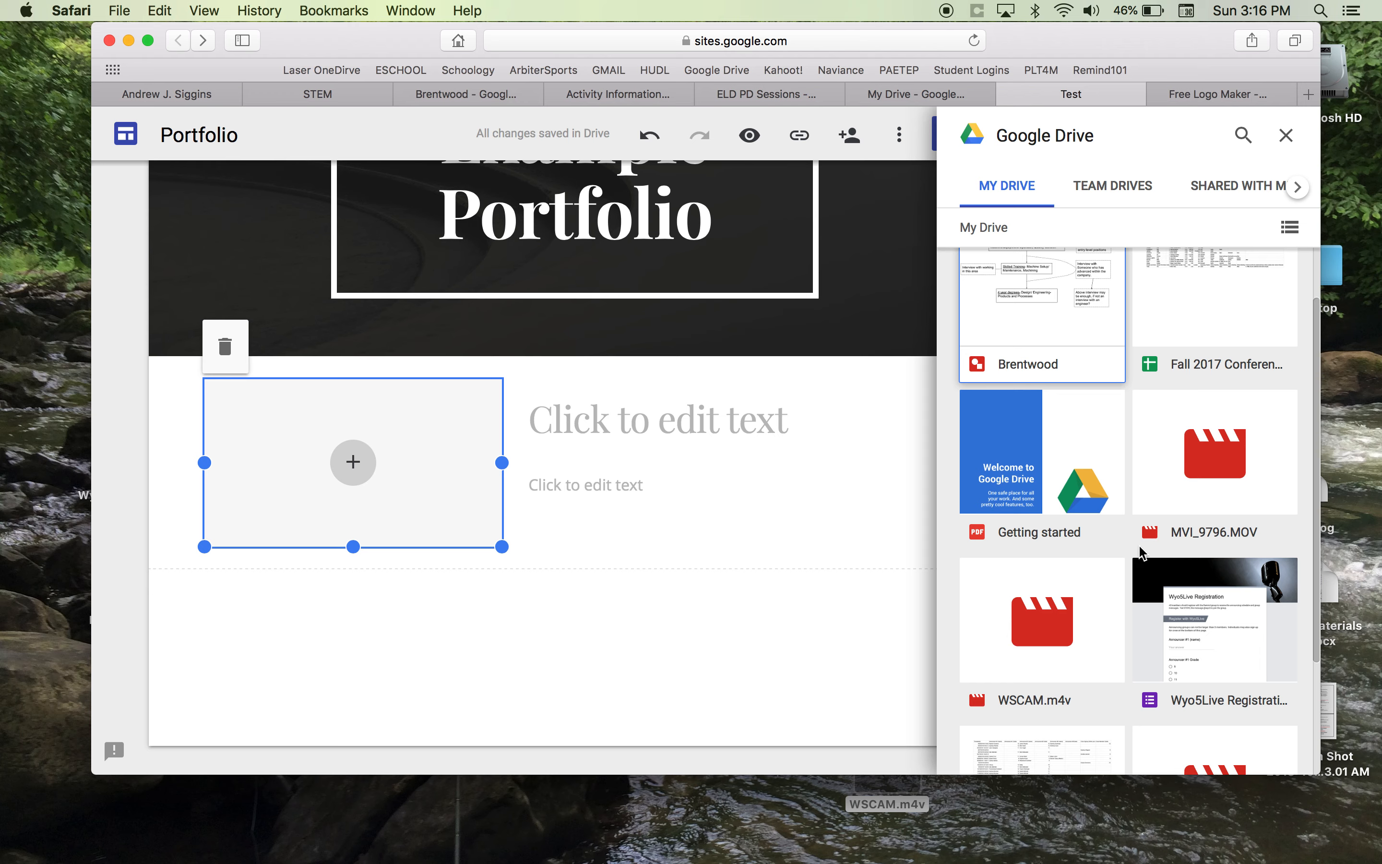
scroll(1127, 631, down, 2)
scroll(1128, 631, down, 2)
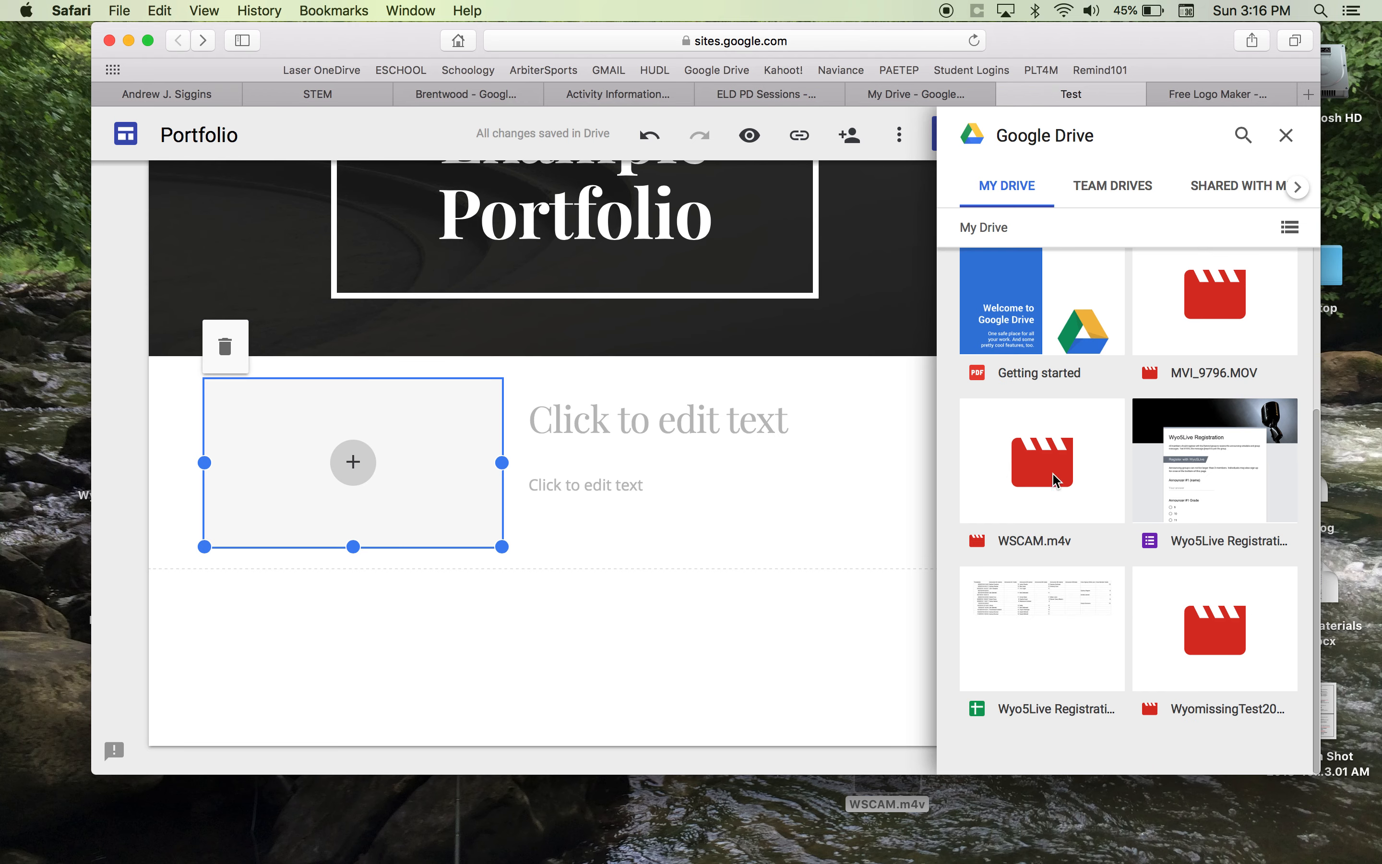
click(1056, 482)
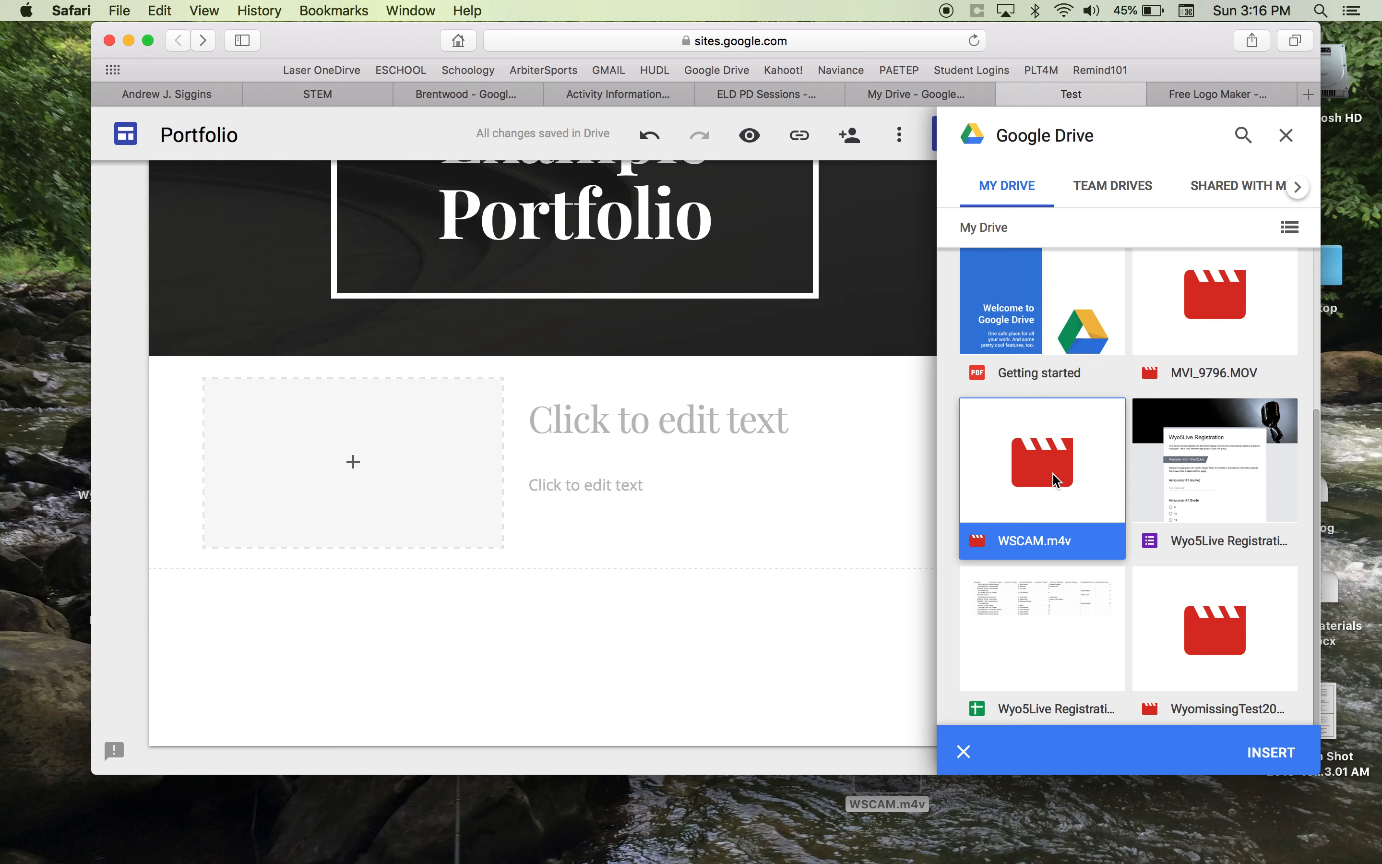
click(1276, 753)
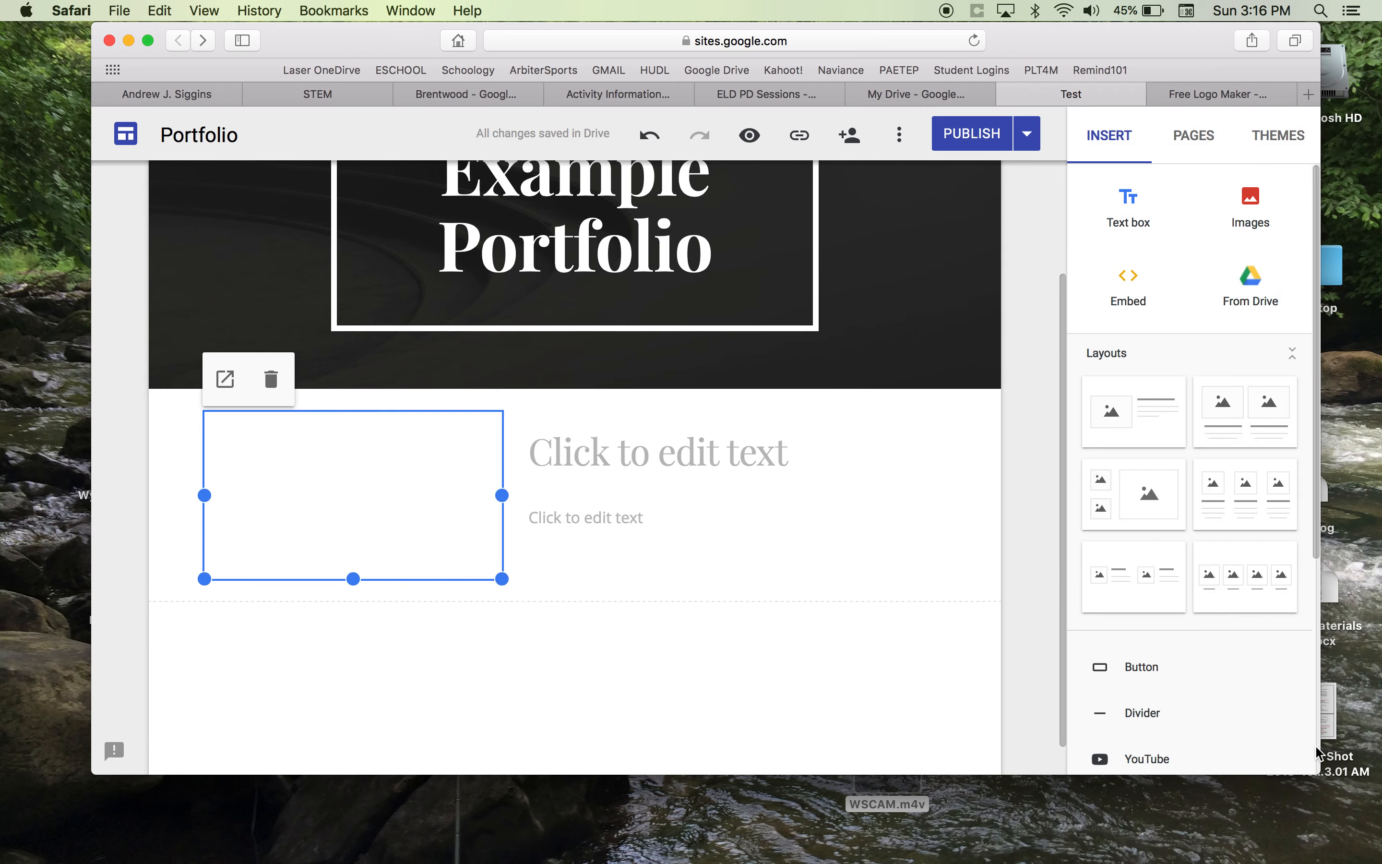
Put the browser in full screen and reload the site editor page.
click(148, 40)
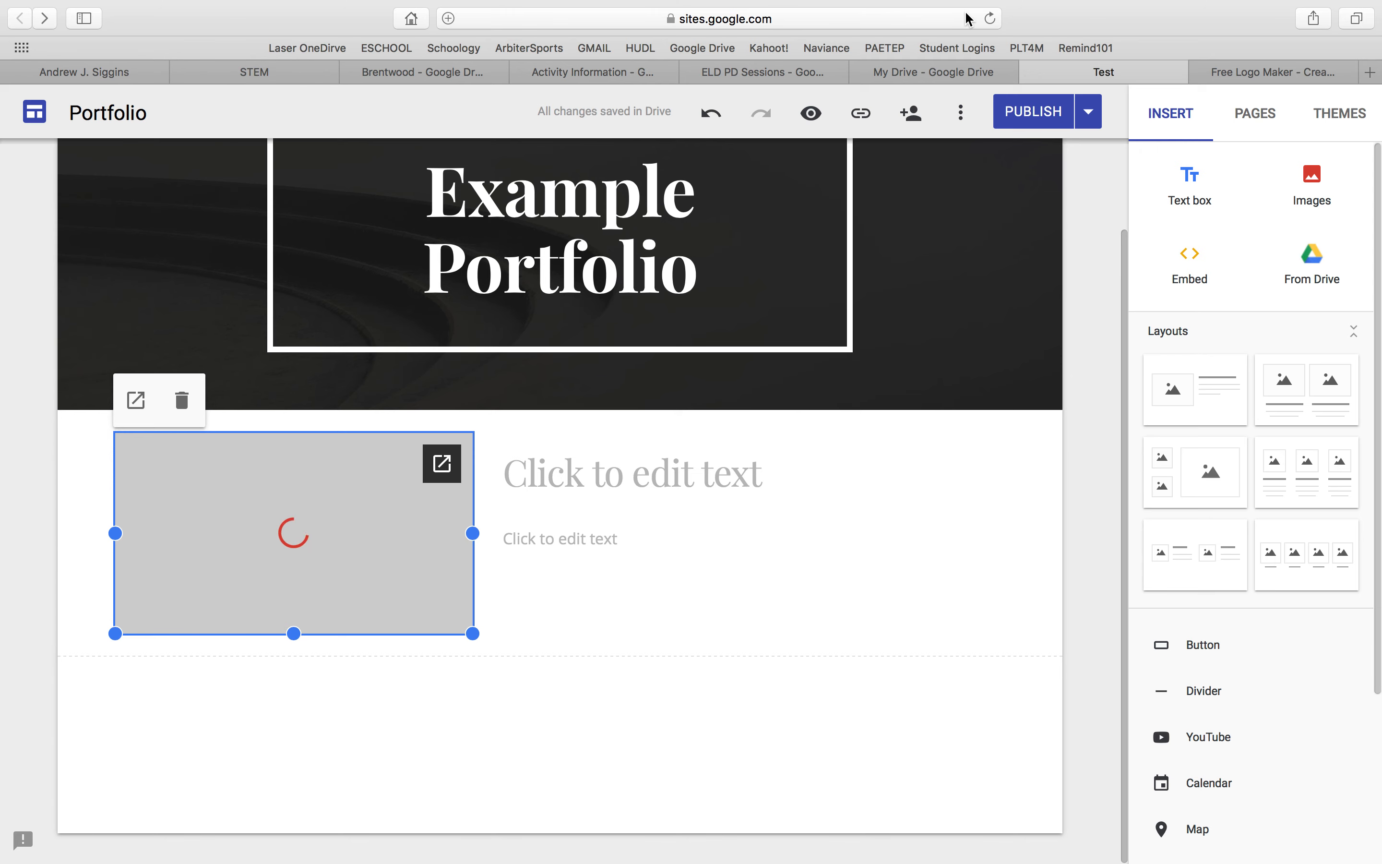
click(990, 19)
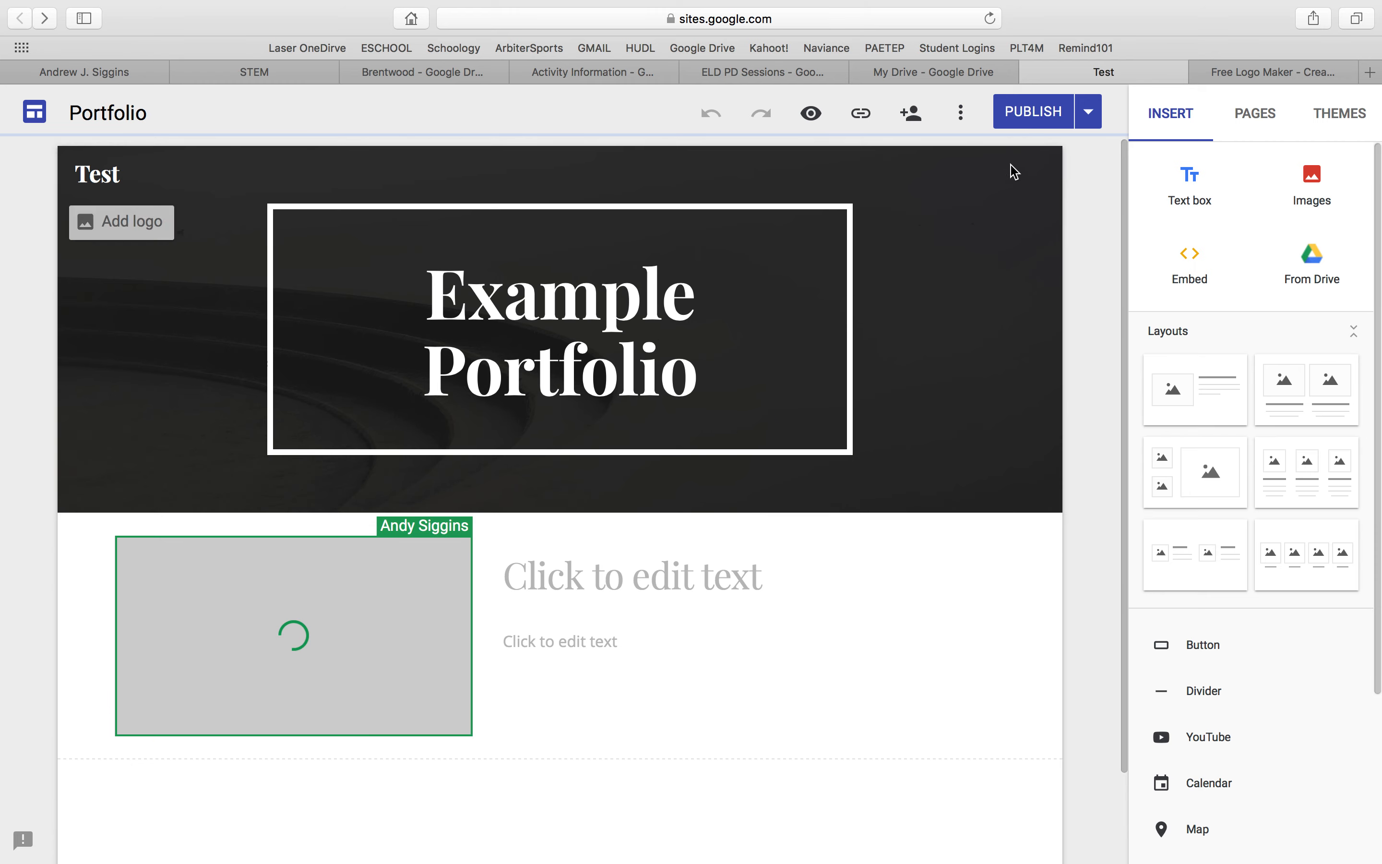
Publish the site, view its published page, and return to the editor.
click(1049, 118)
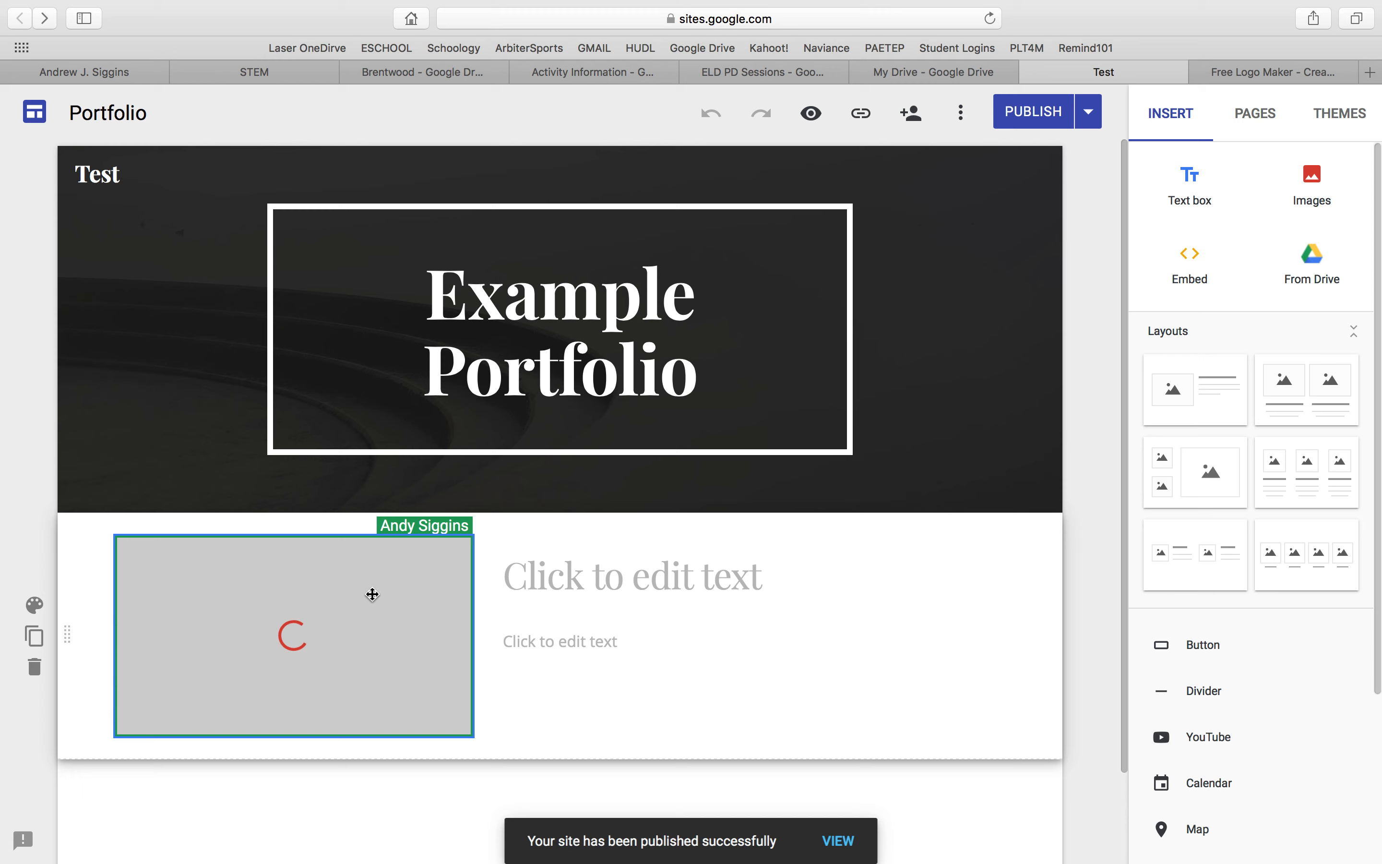
click(1087, 111)
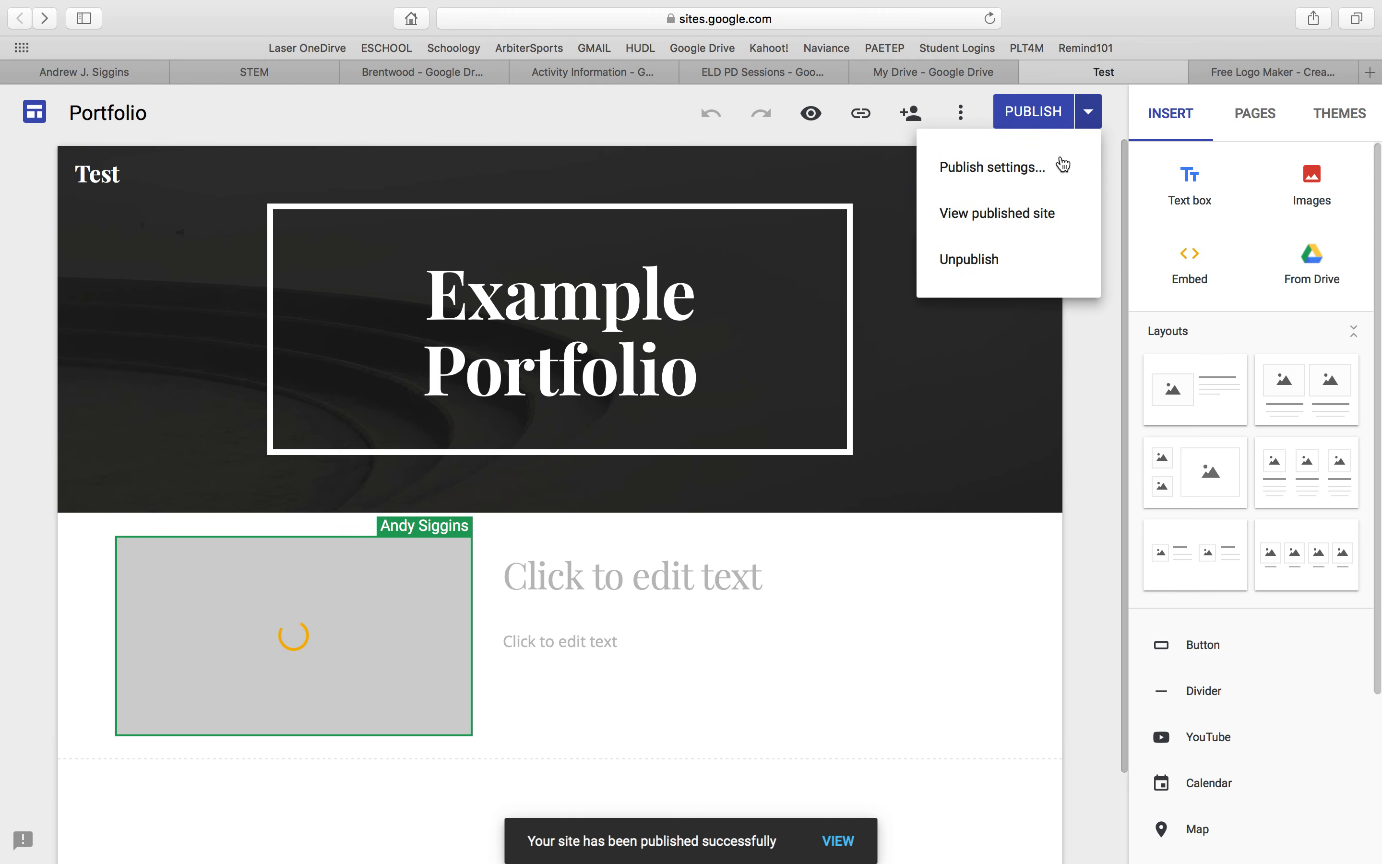
click(1010, 217)
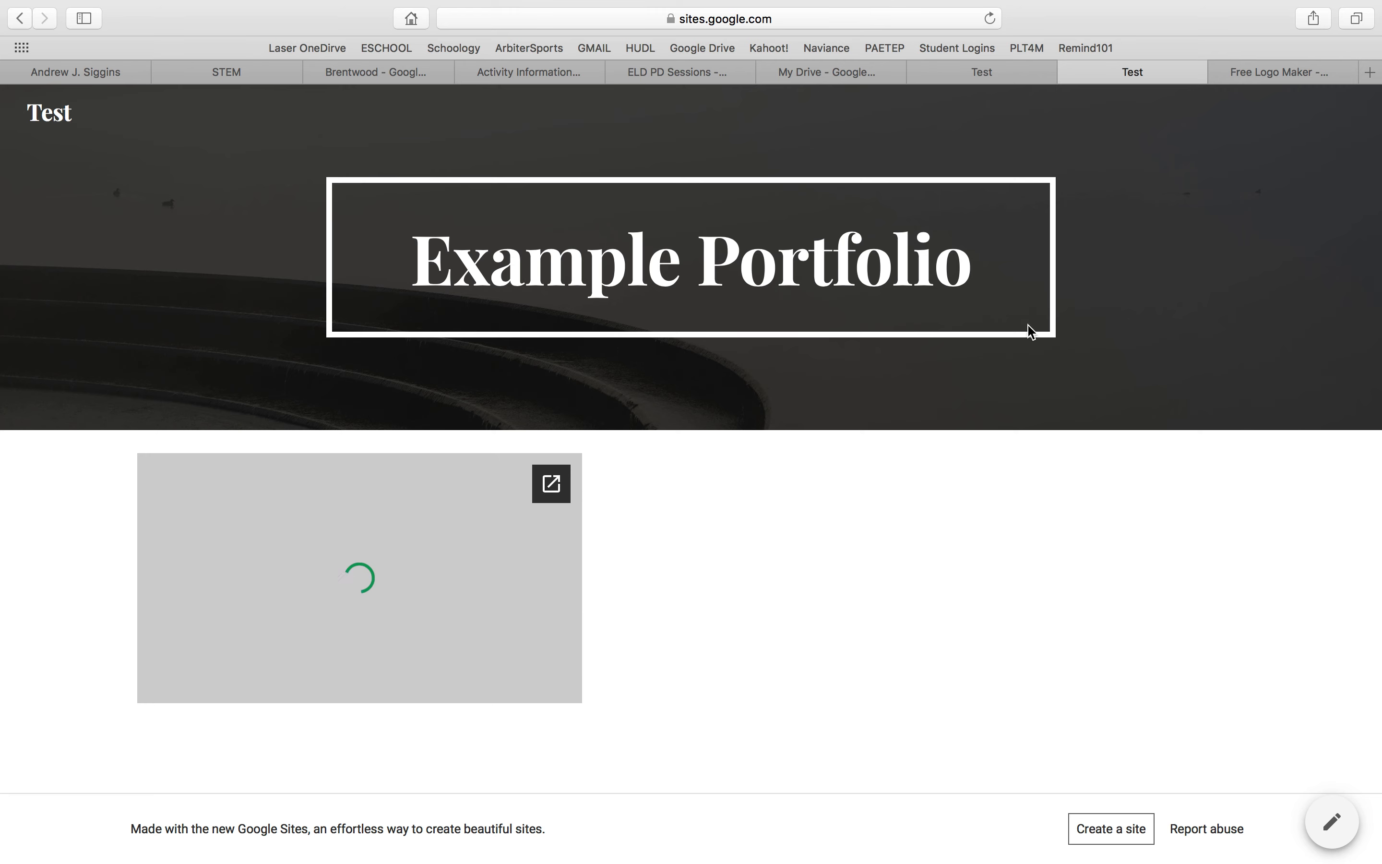
click(1067, 72)
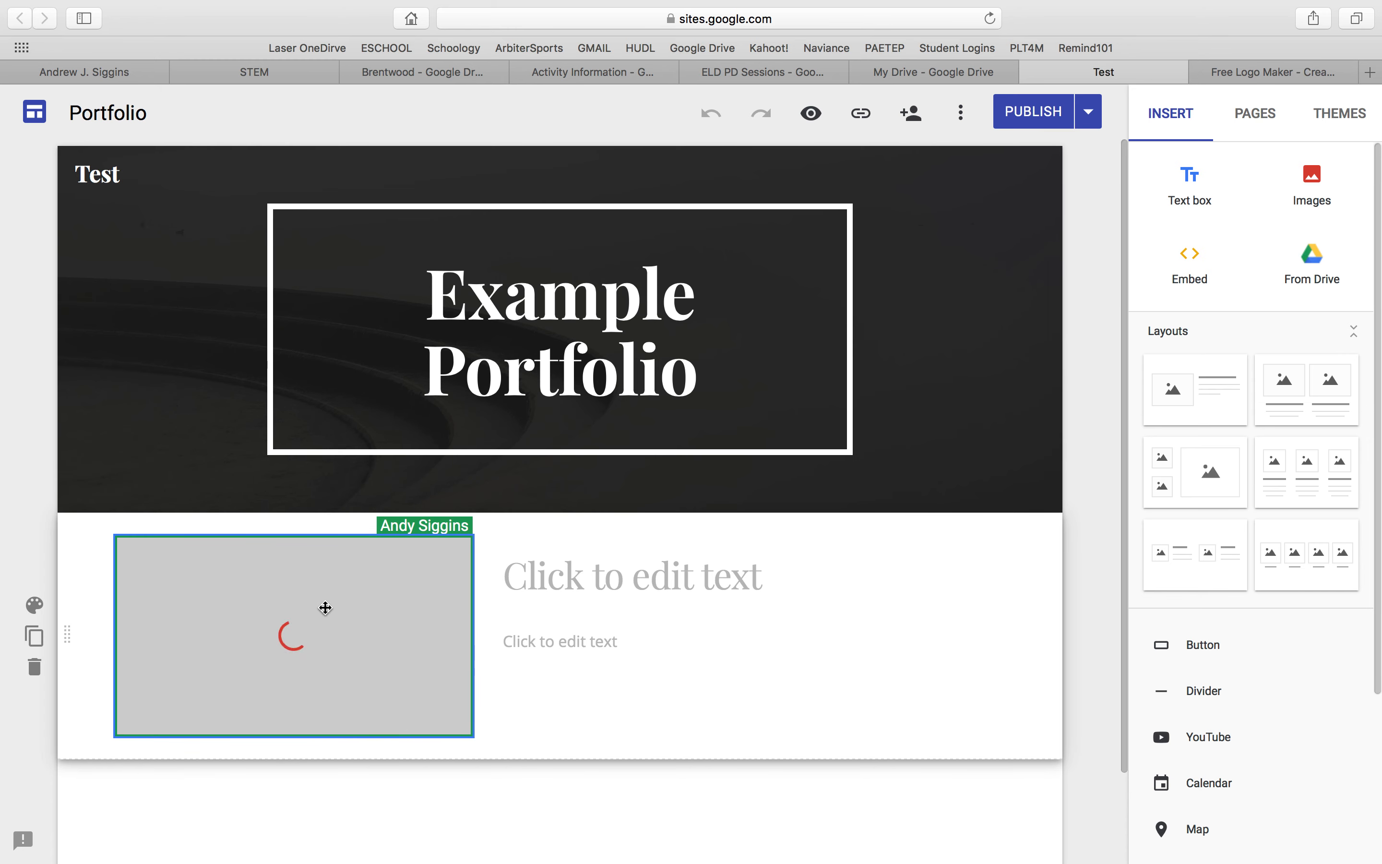
Turn on link sharing for WSCAM.m4v in Google Drive and reload the Test site editor.
click(934, 71)
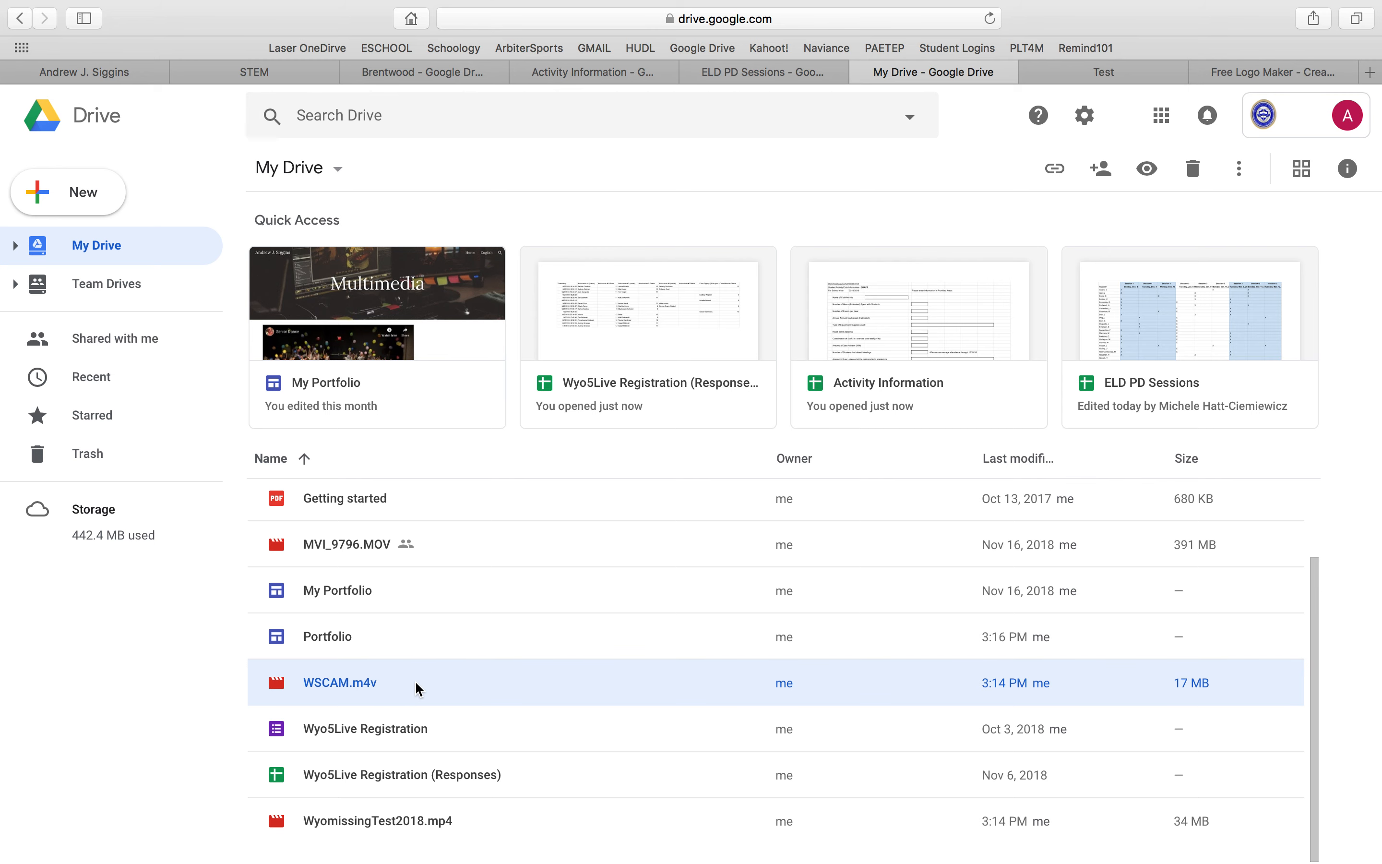
right_click(400, 688)
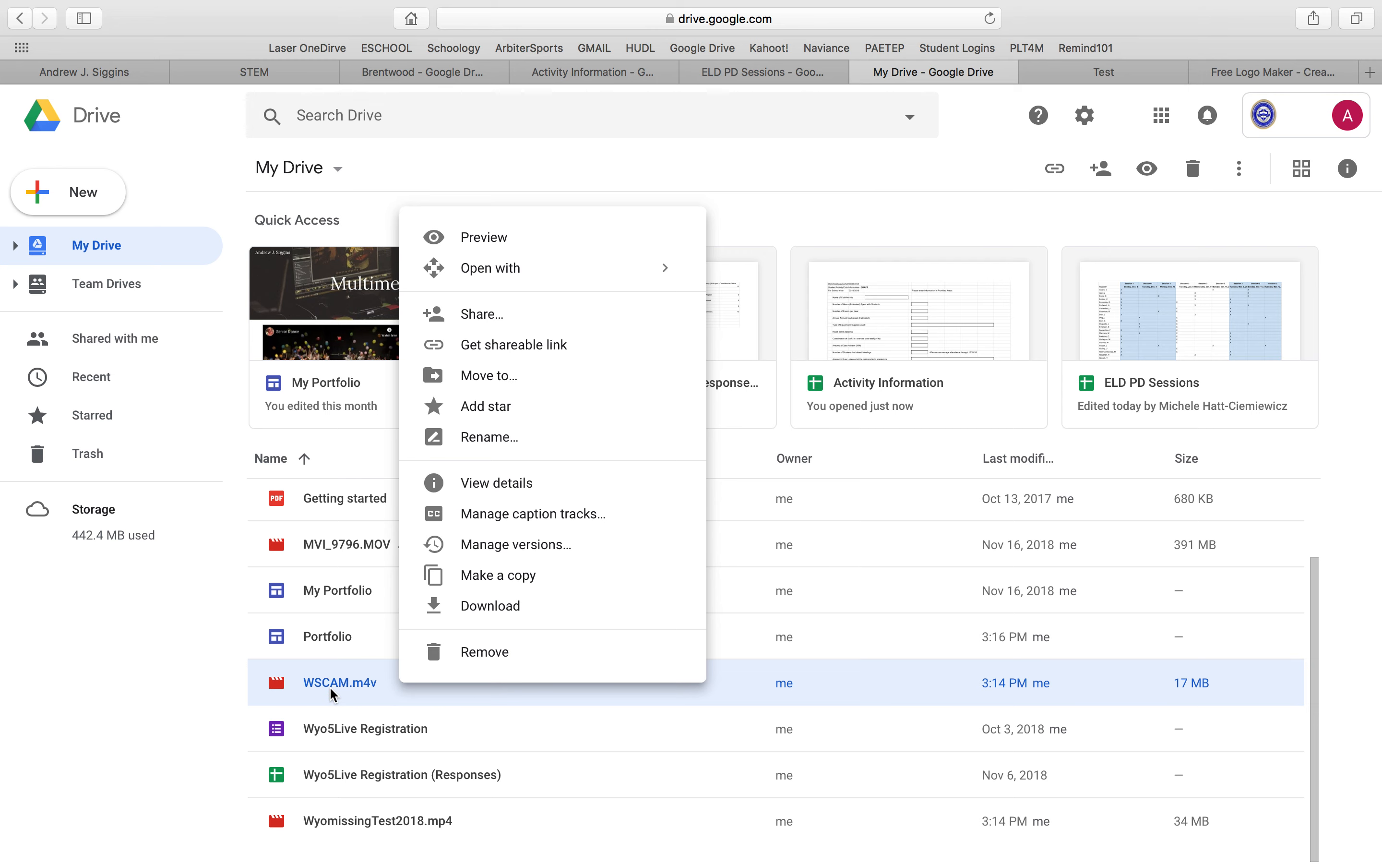
click(486, 350)
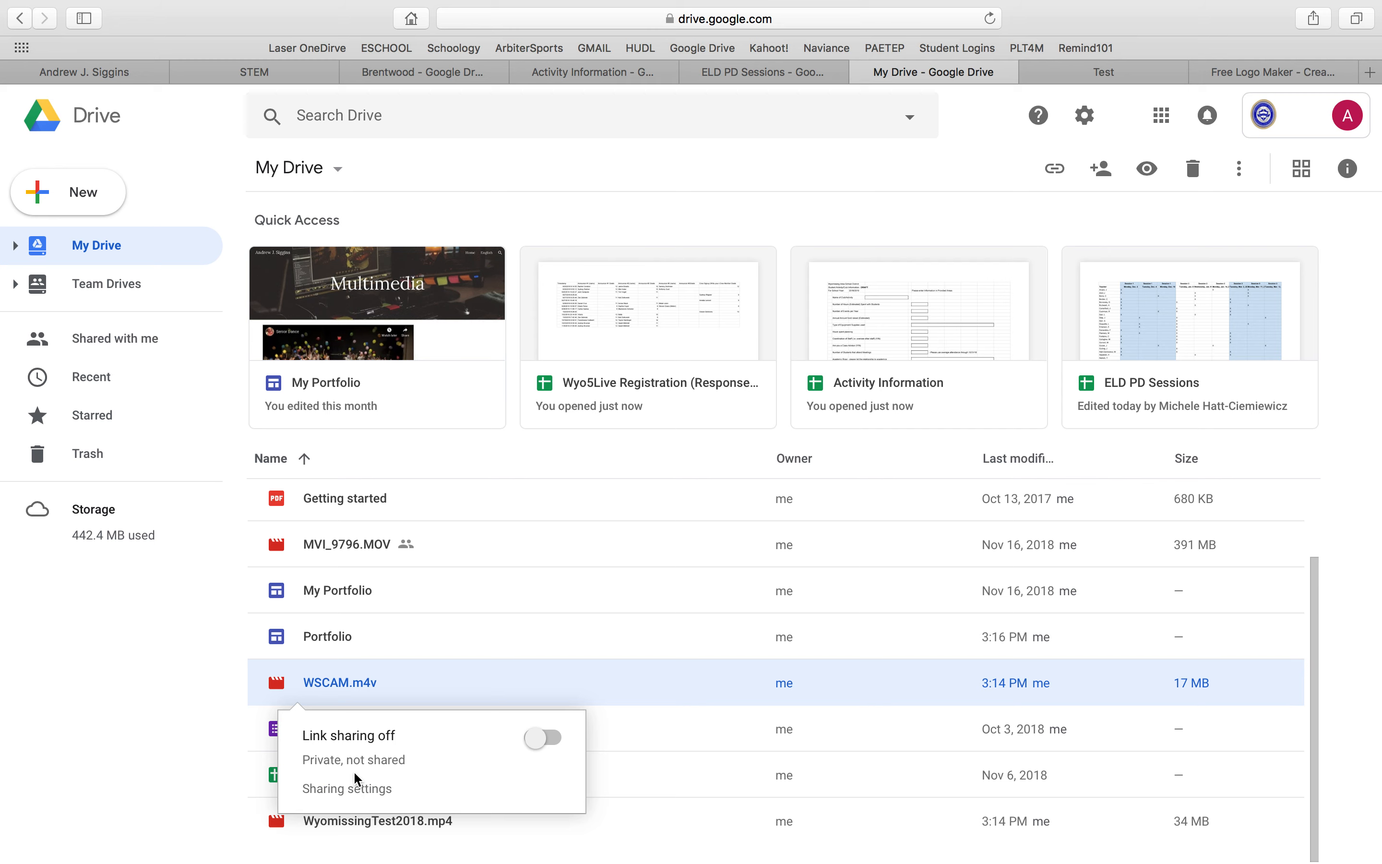
click(541, 737)
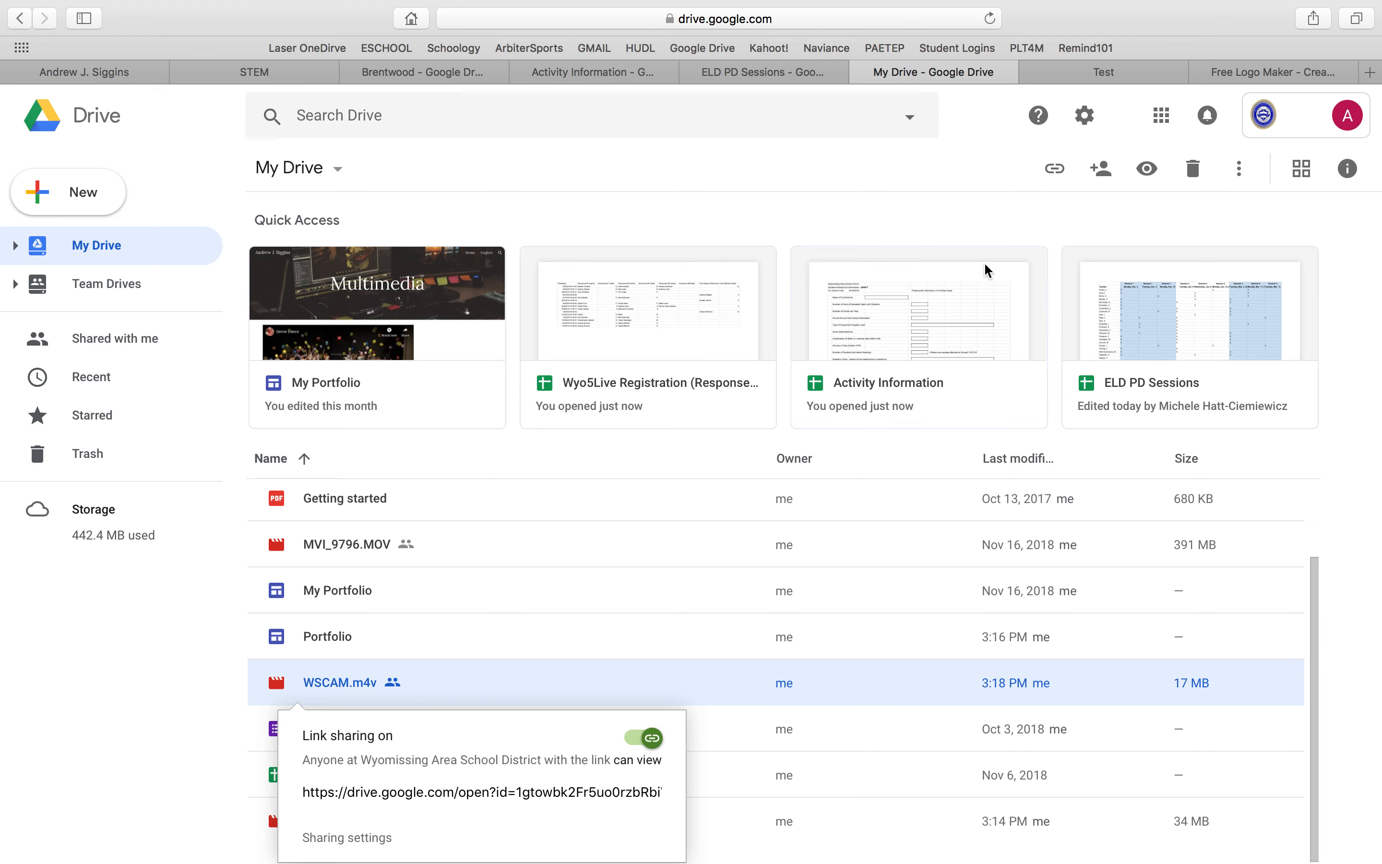
click(1103, 72)
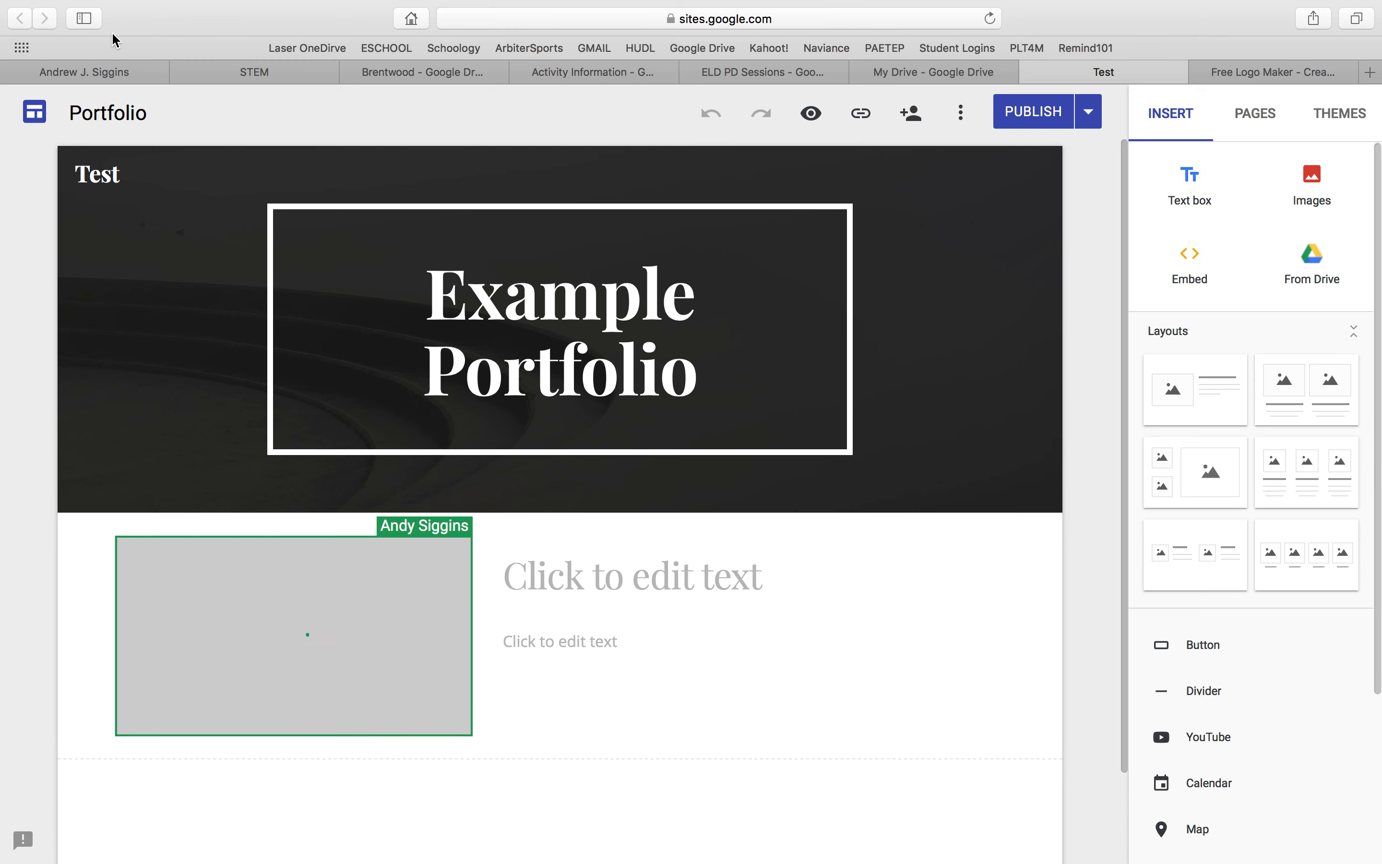
click(988, 19)
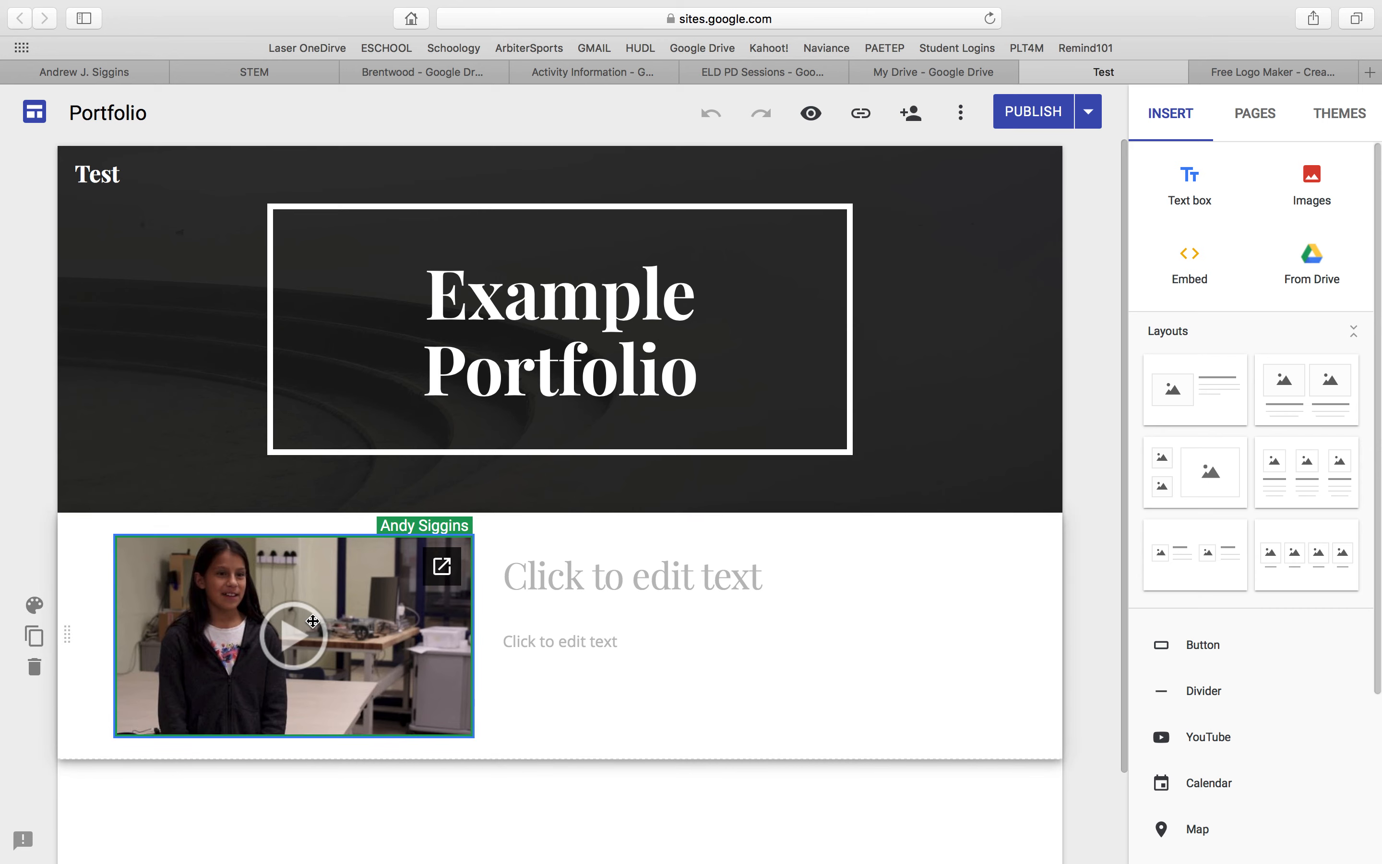
Publish the site again with the shared video and view the published page.
click(1044, 114)
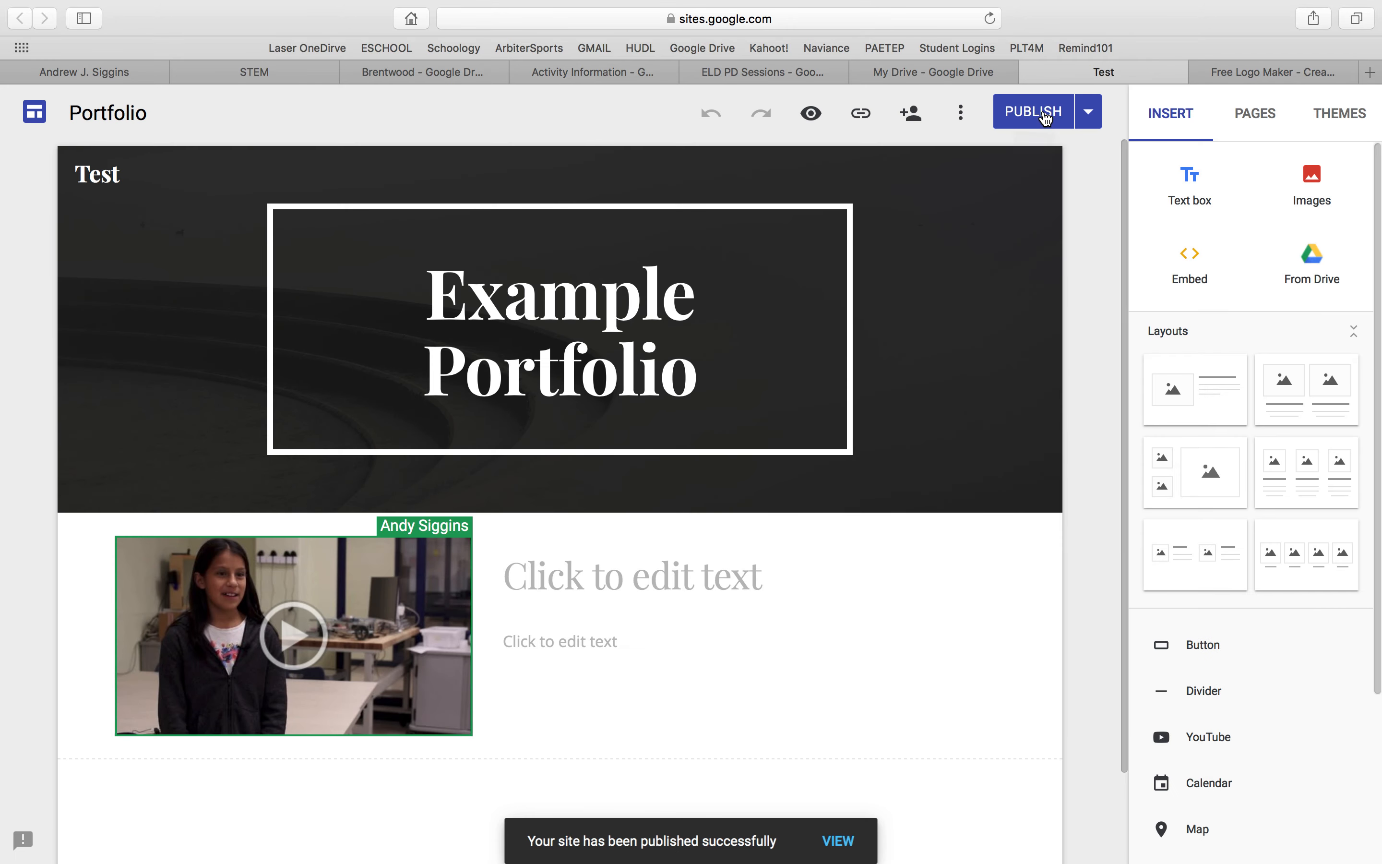
click(1089, 114)
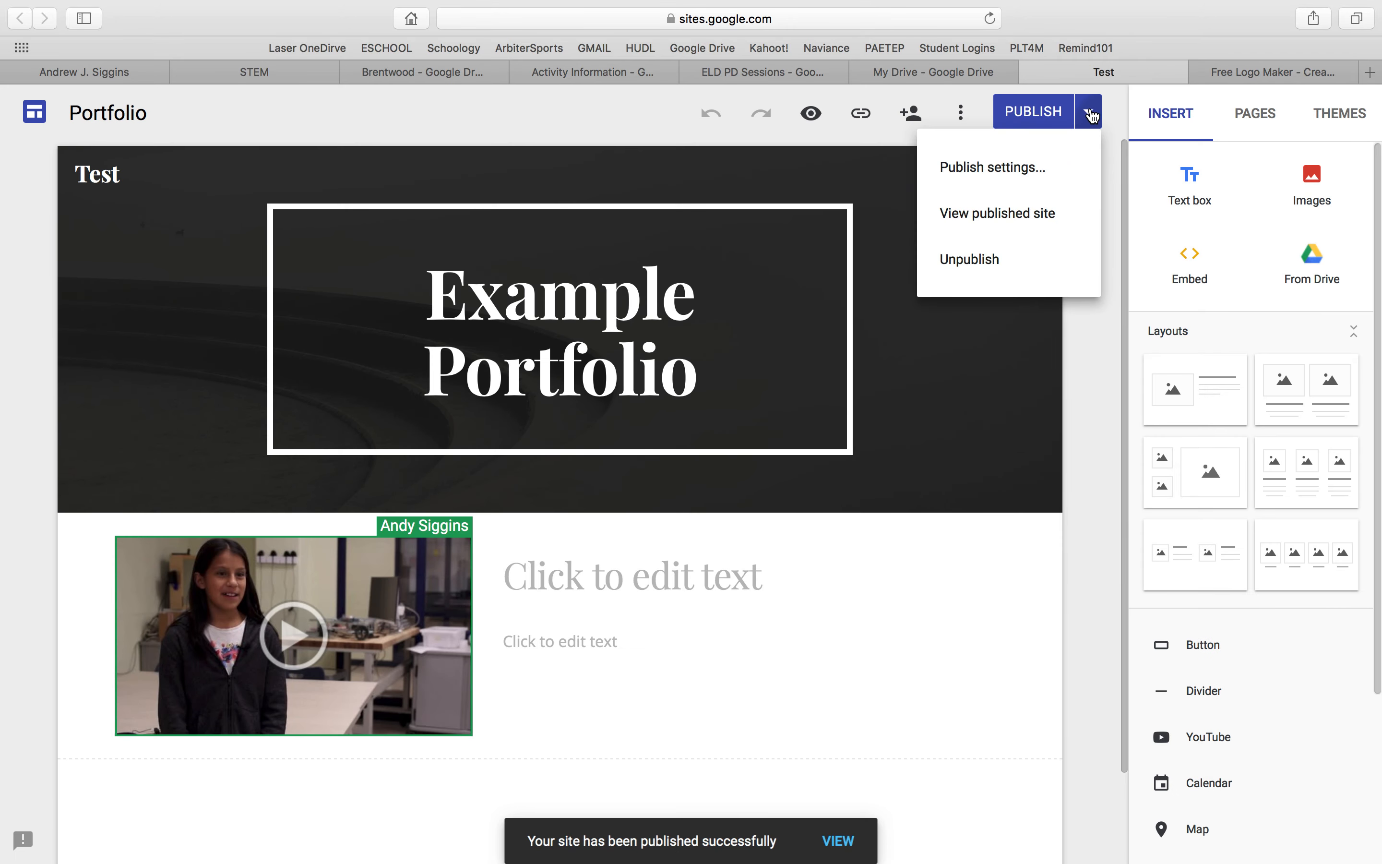
click(1025, 220)
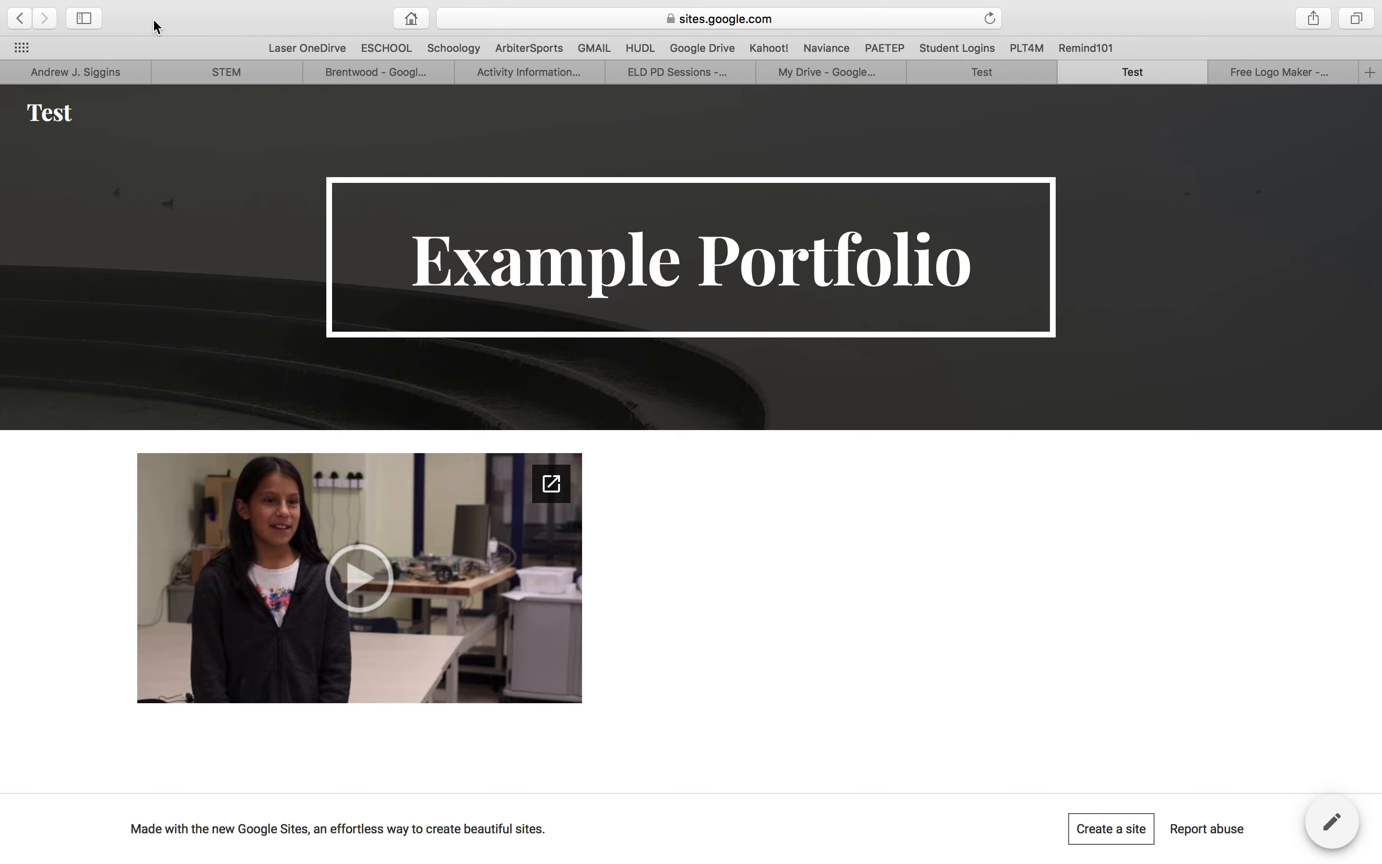
Exit full screen, copy the published site's address, and open it in a new Chrome tab.
click(54, 37)
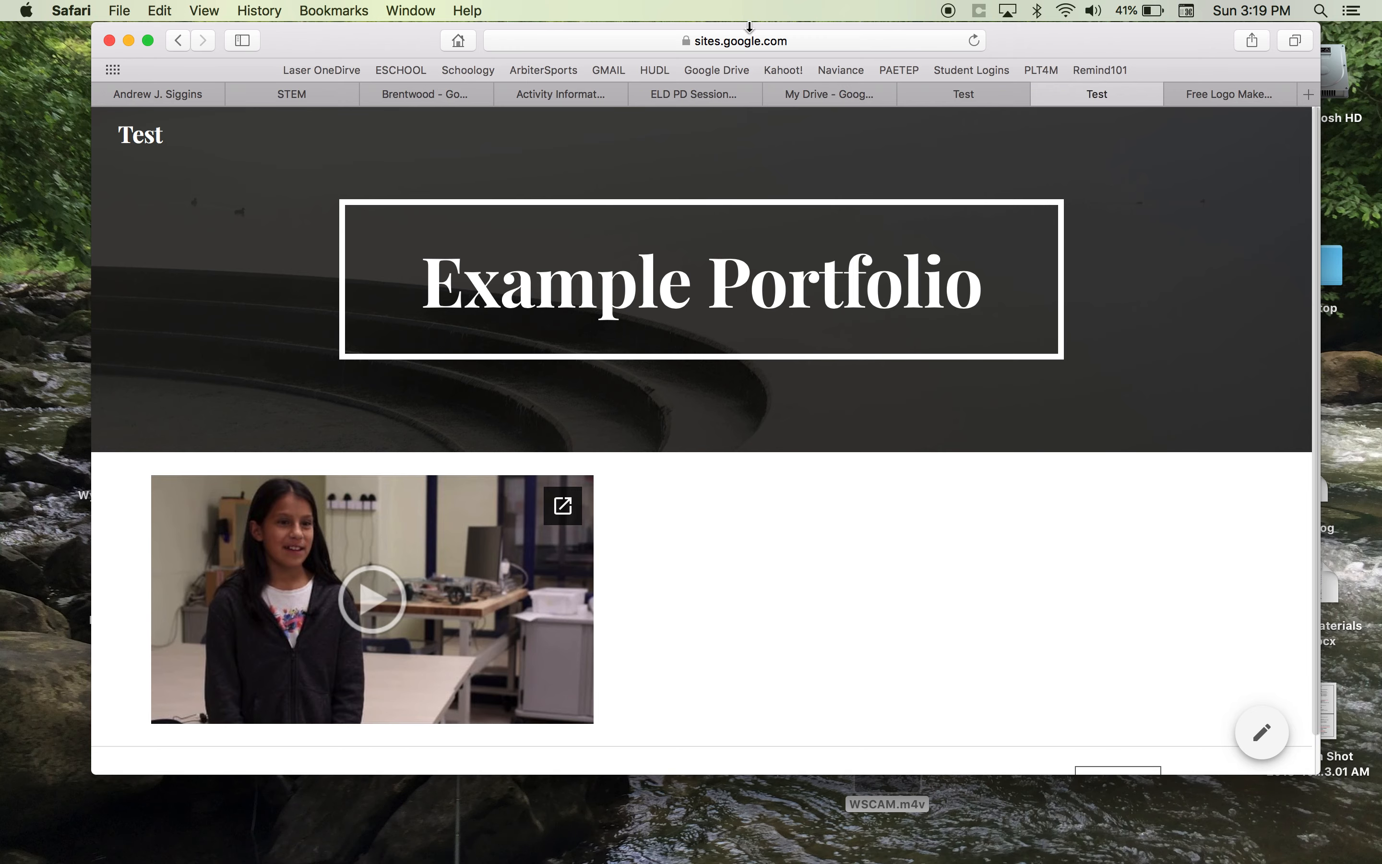
click(803, 40)
key(super+c)
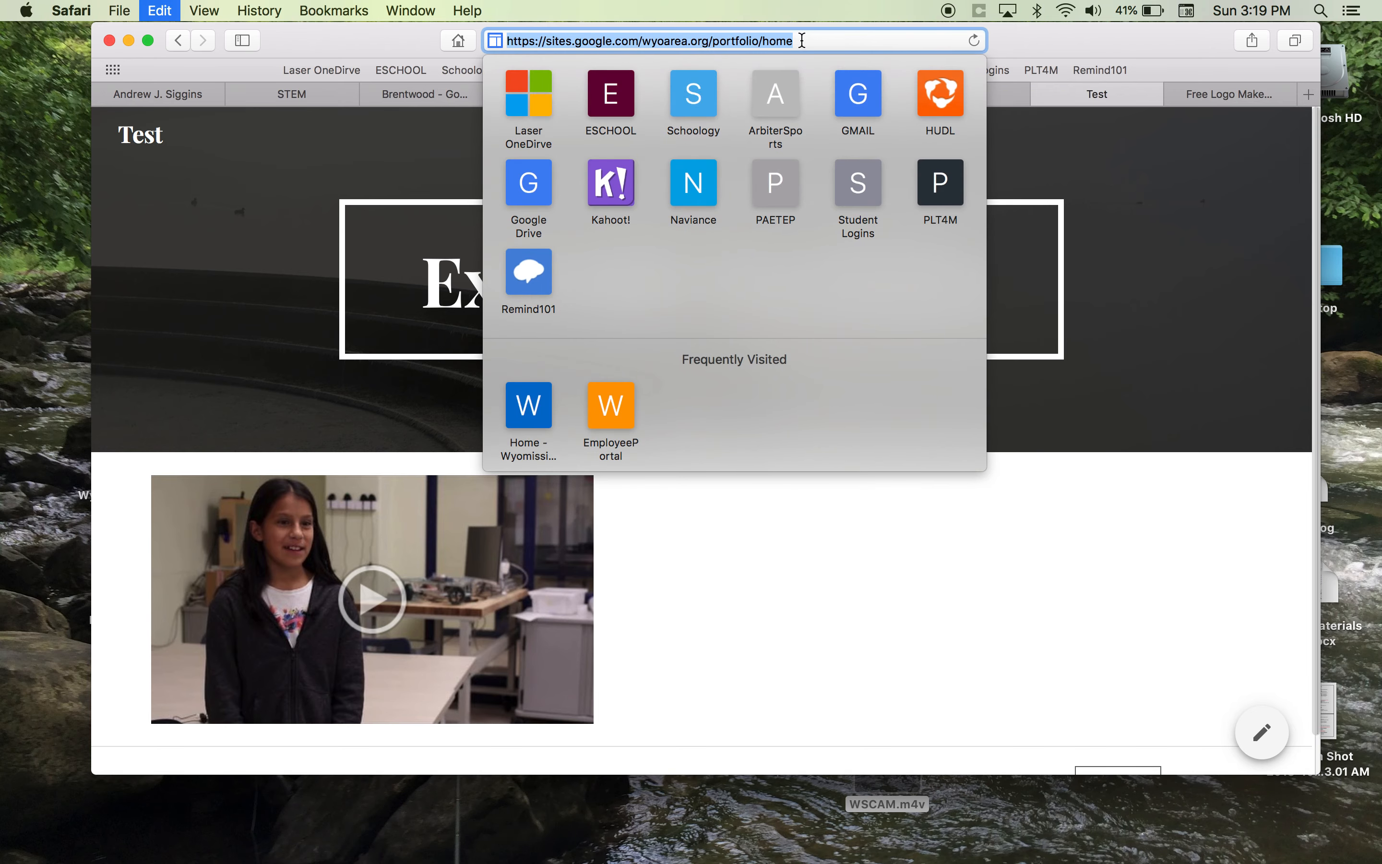
mouse_move(947, 860)
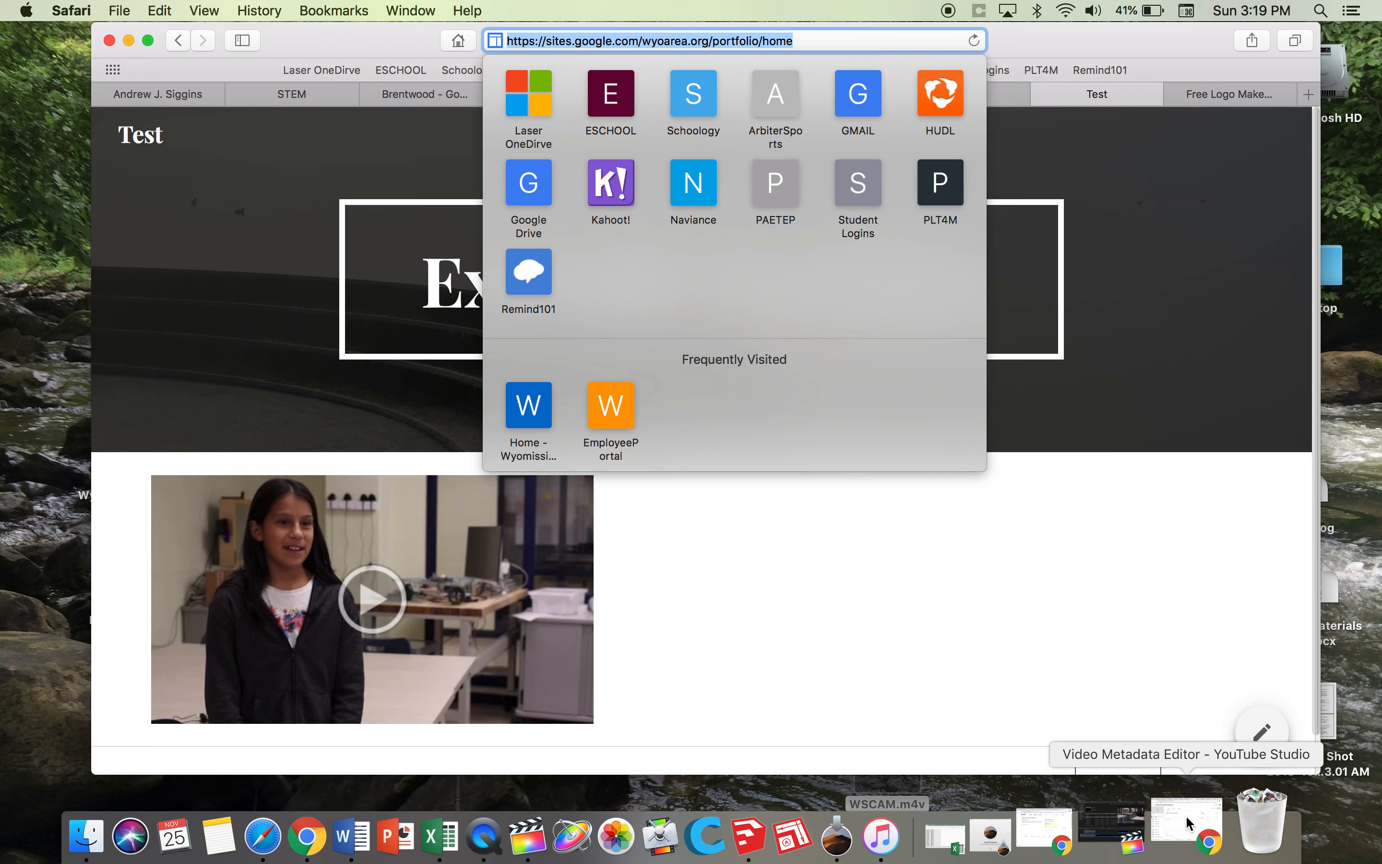
click(1186, 815)
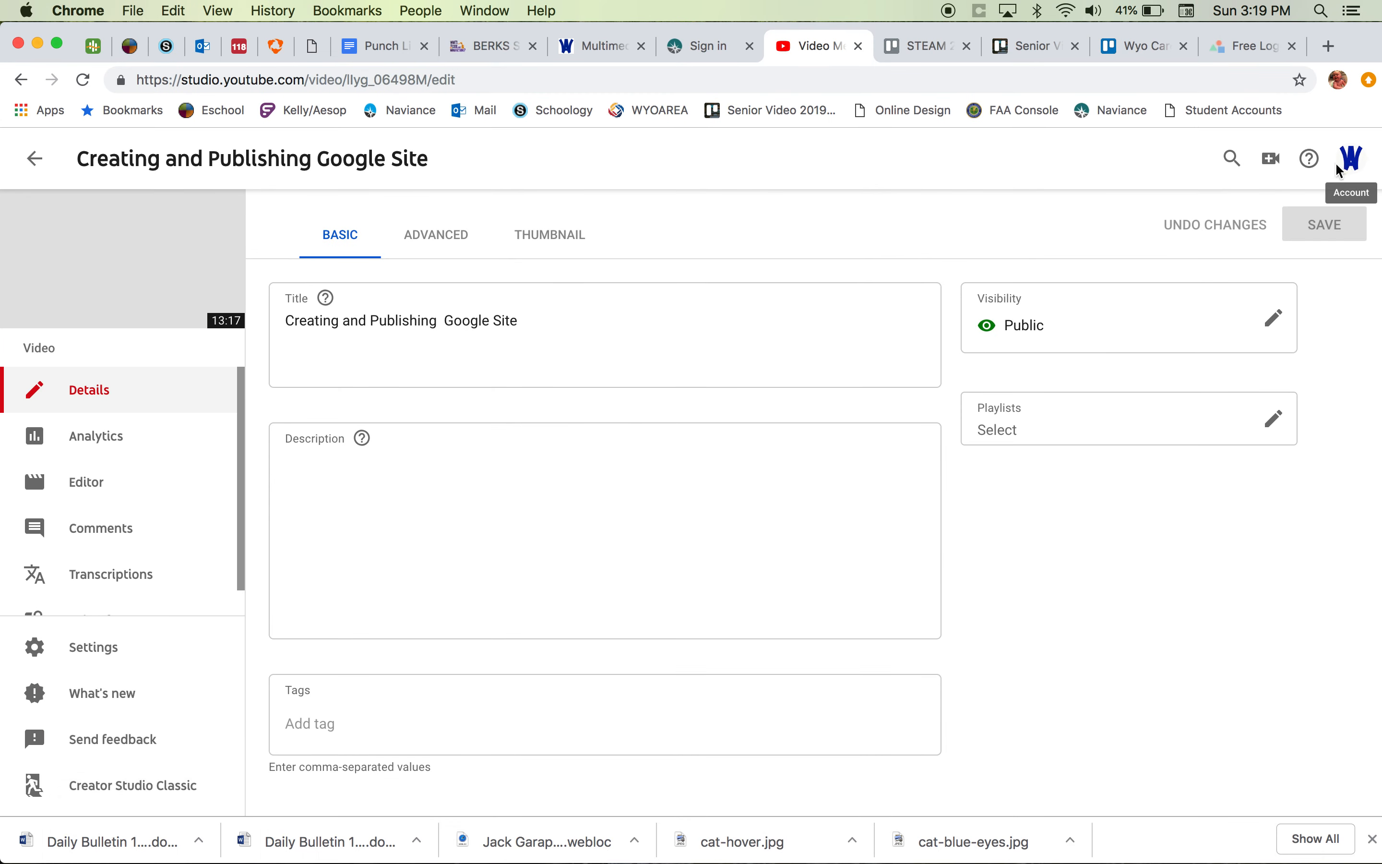
click(1329, 45)
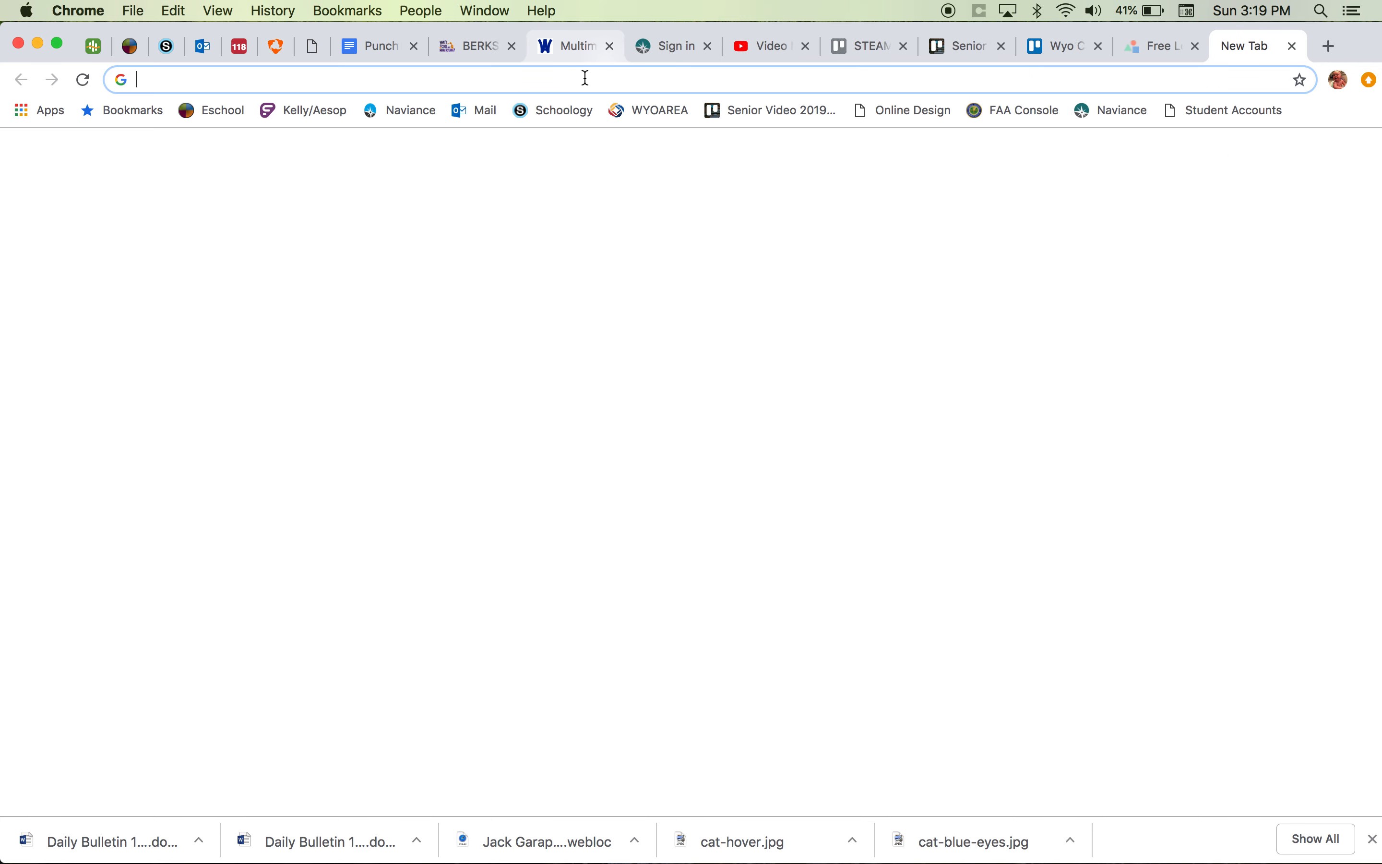
key(super+v)
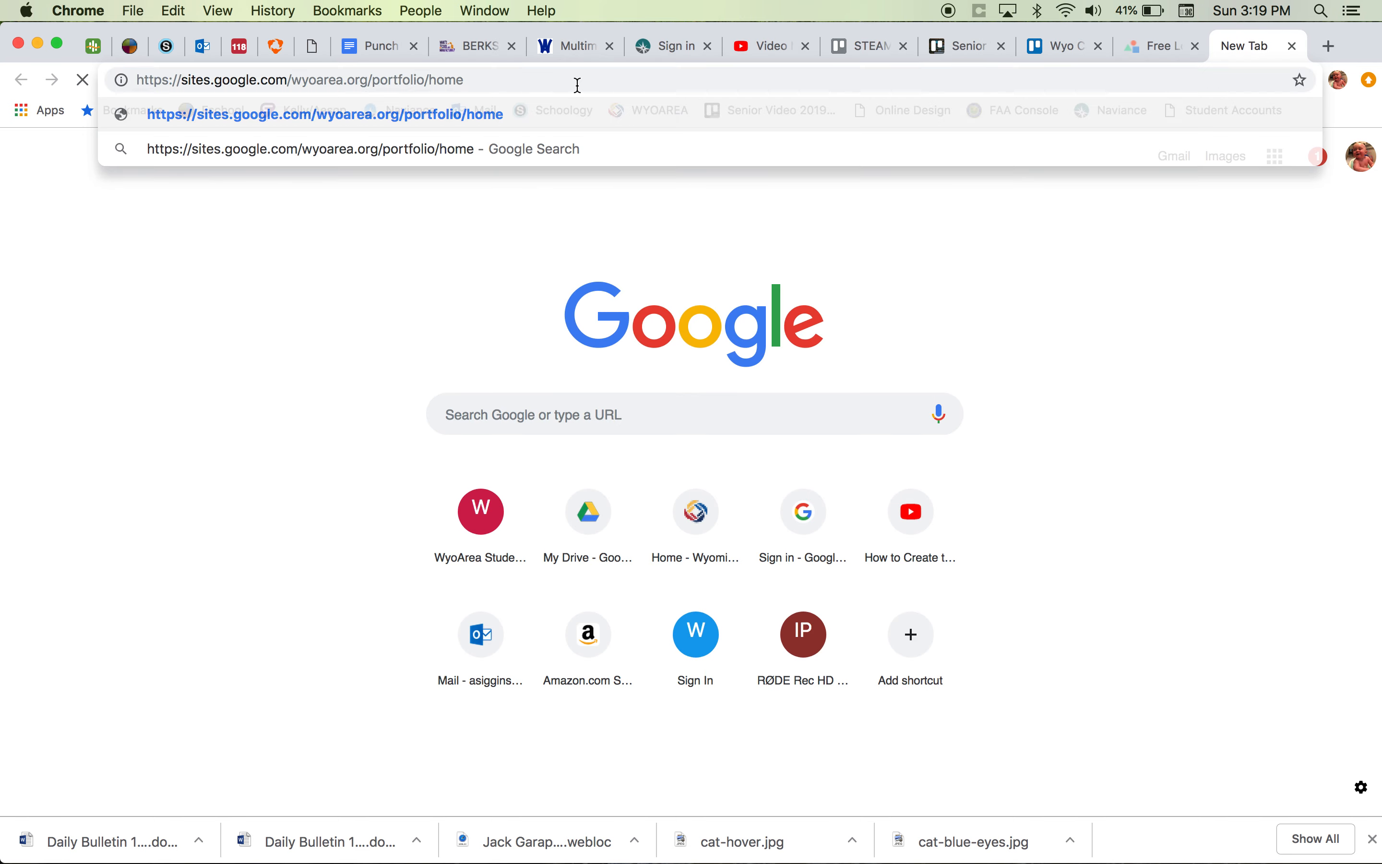
key(Return)
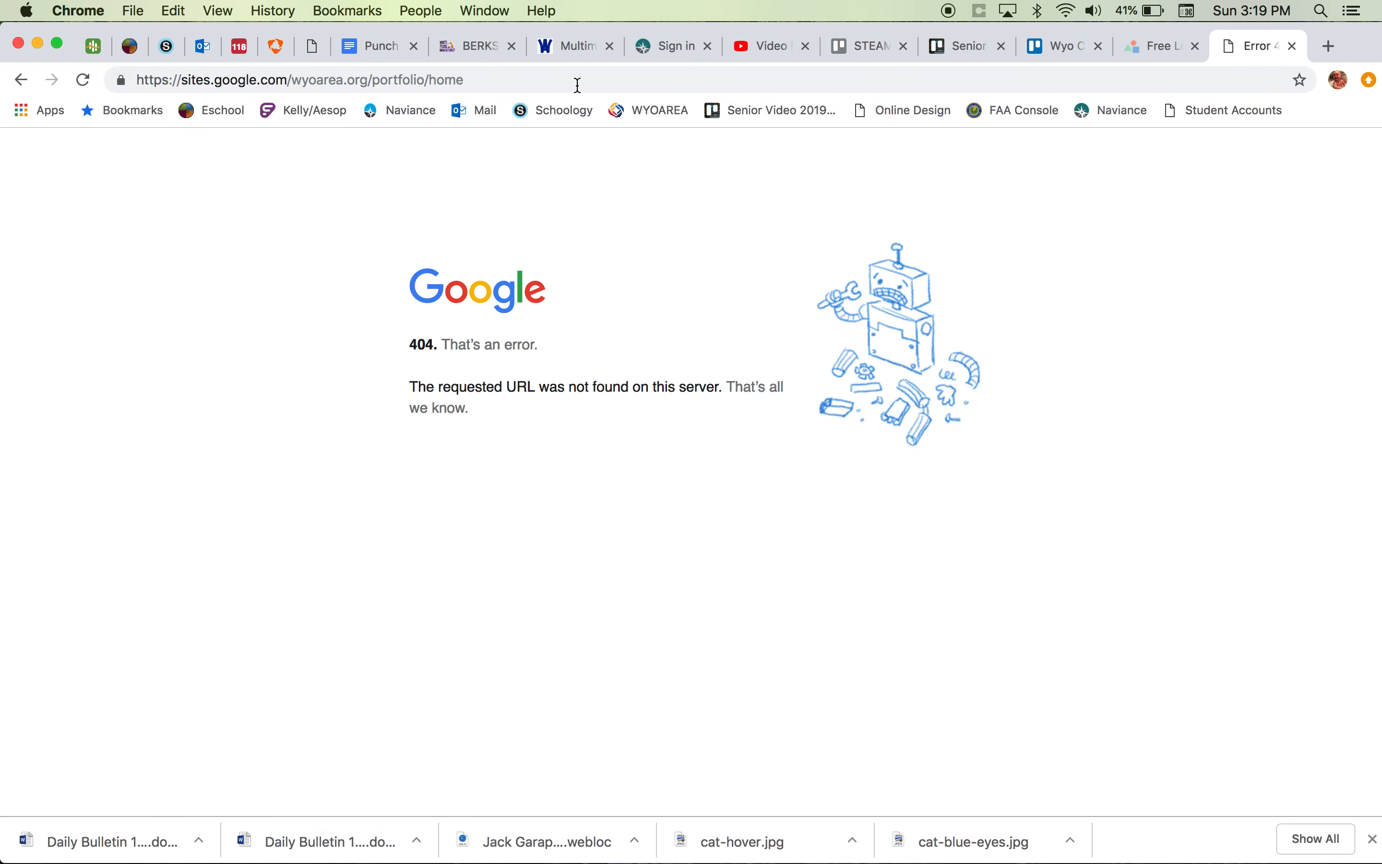
Try loading the portfolio address once more in Chrome, and return to the published page in Safari.
click(558, 77)
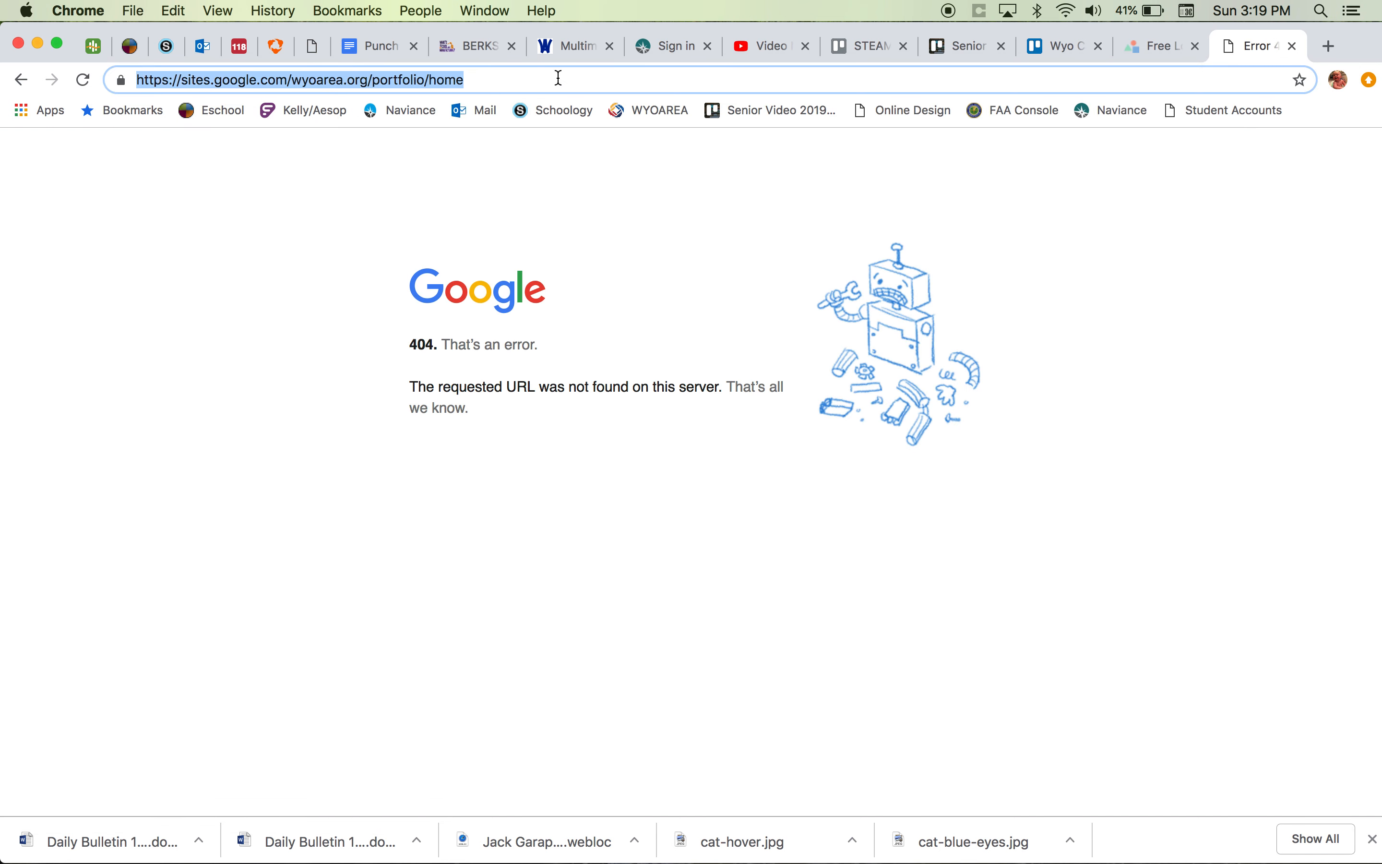
click(559, 77)
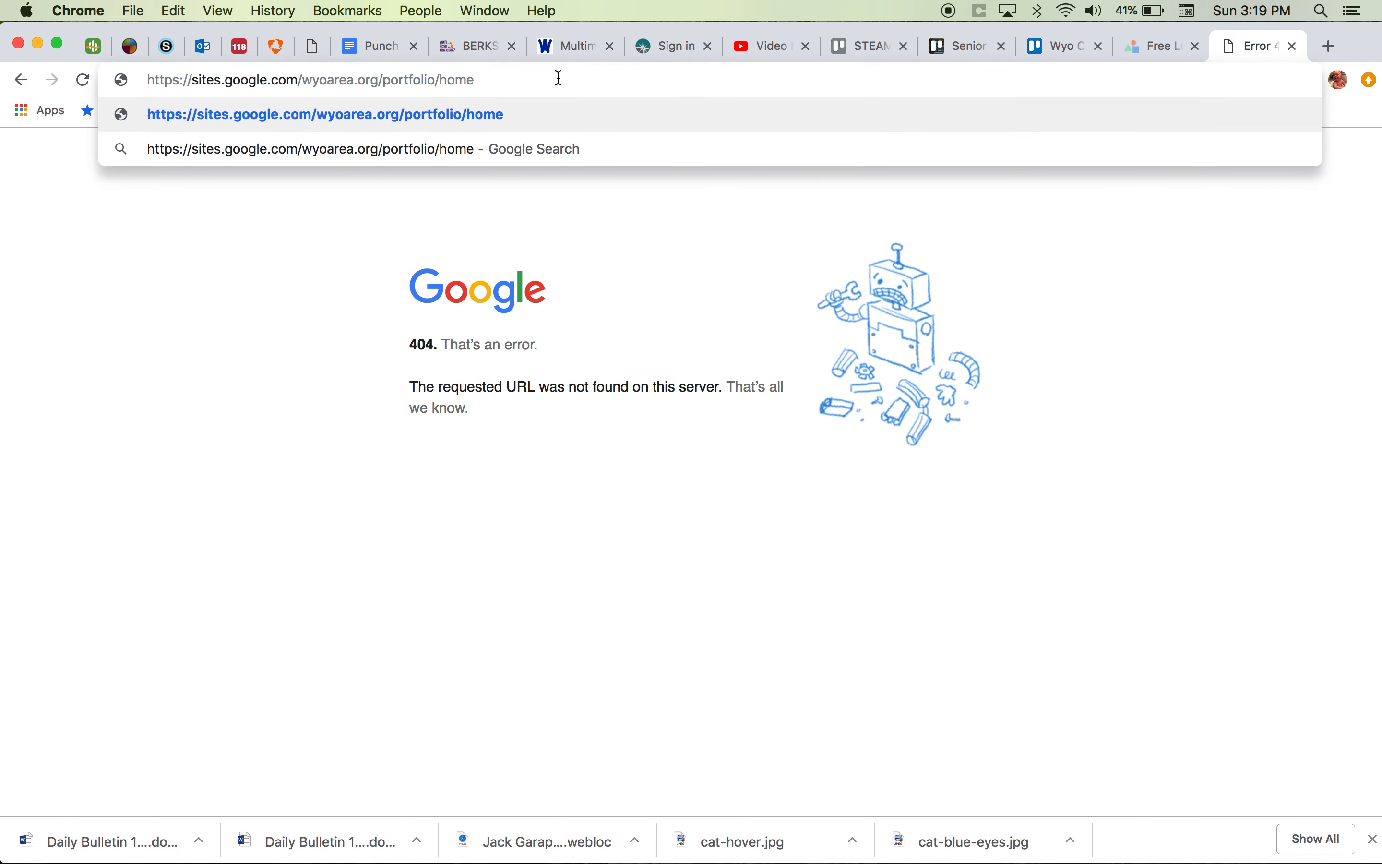
key(Return)
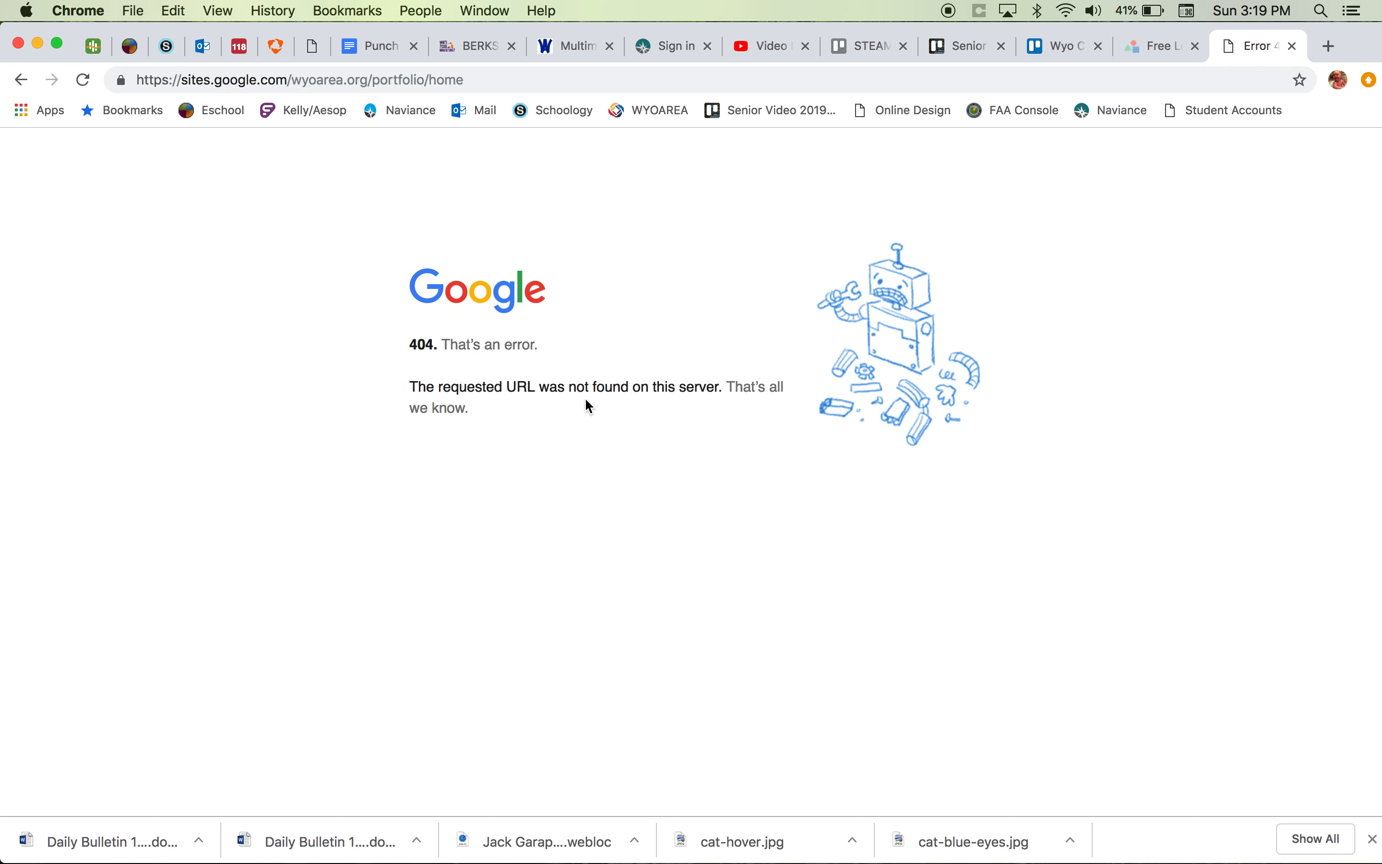
click(1294, 45)
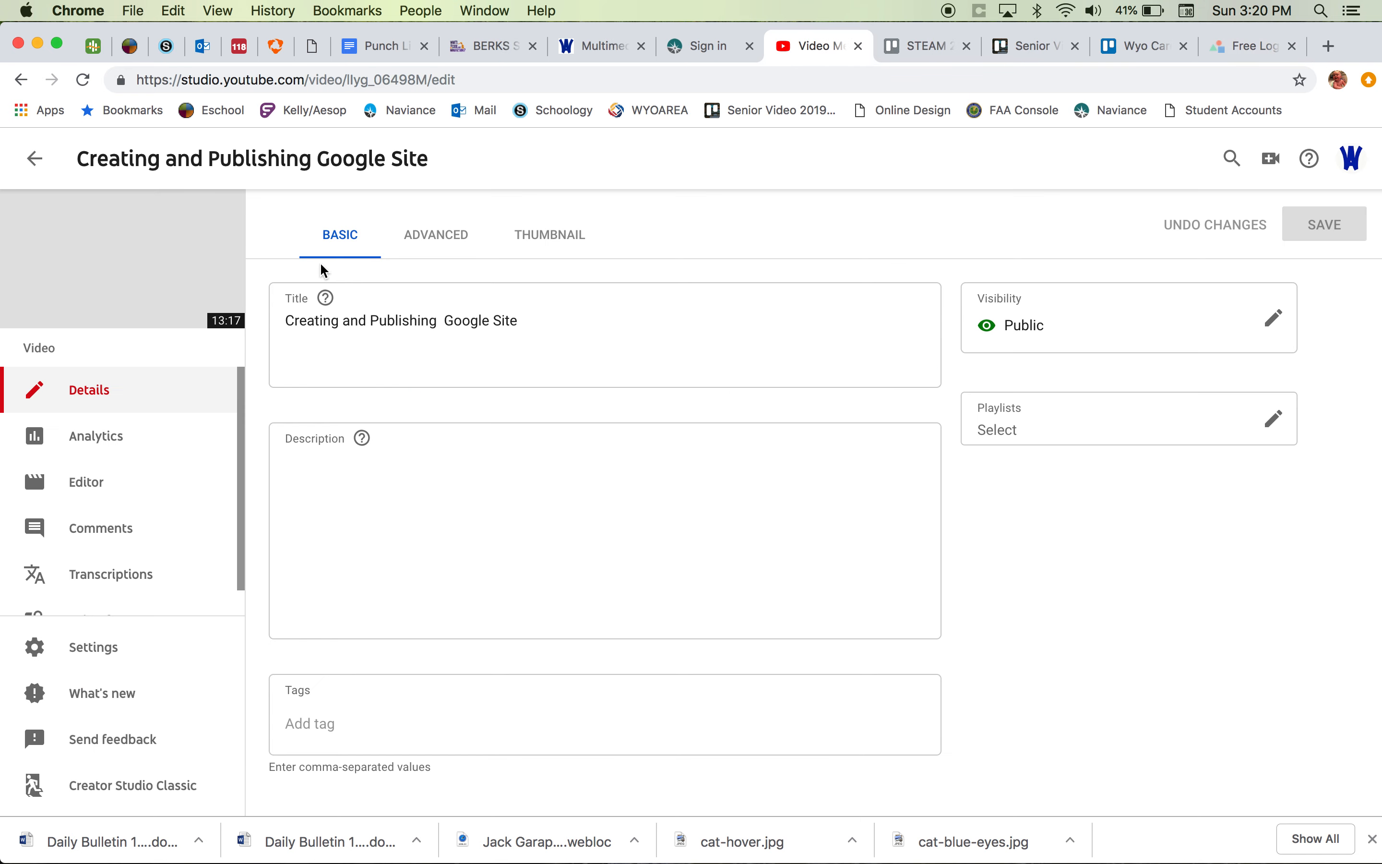
click(39, 46)
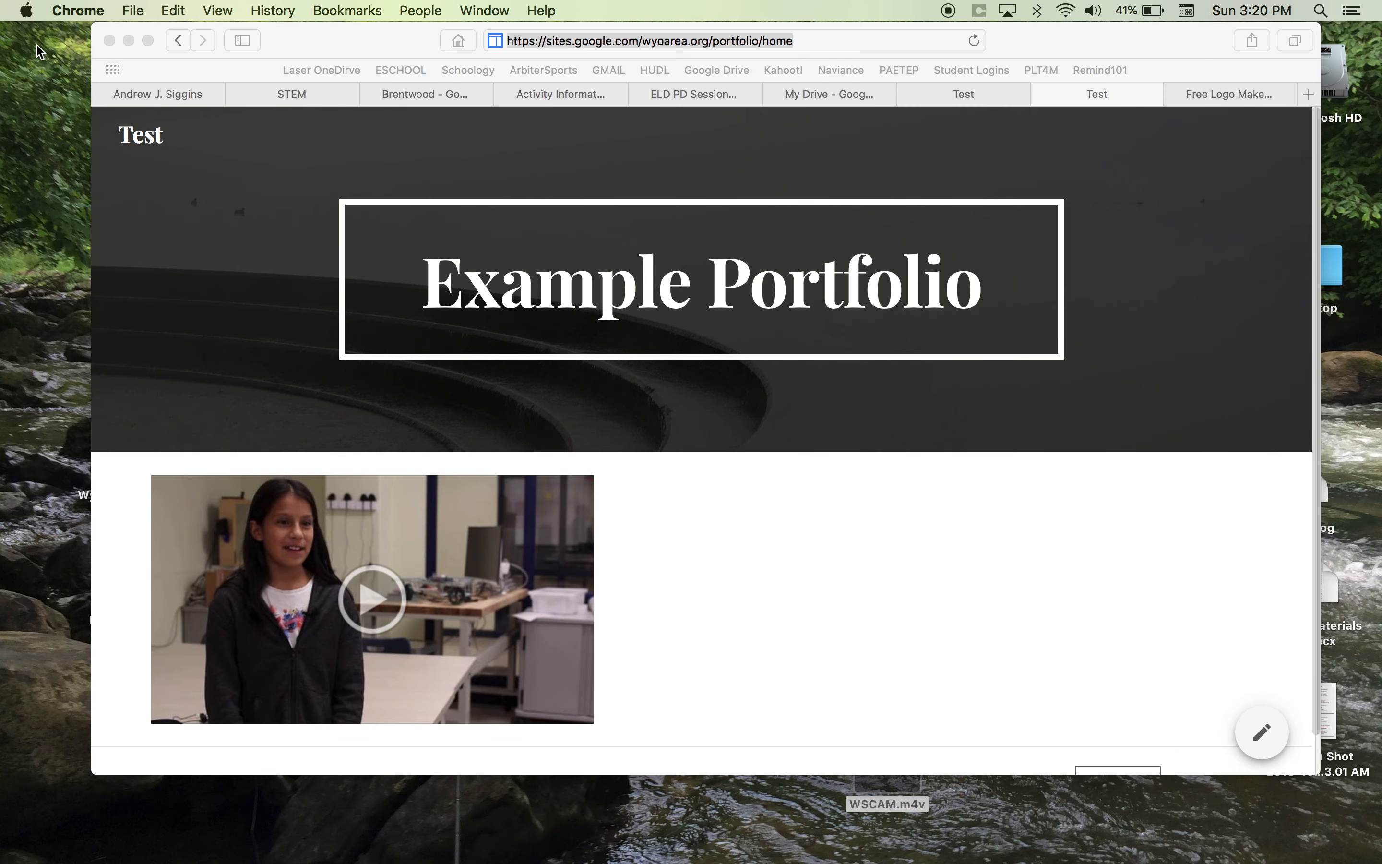
Start the embedded video on the published page and examine its available playback quality options.
click(374, 602)
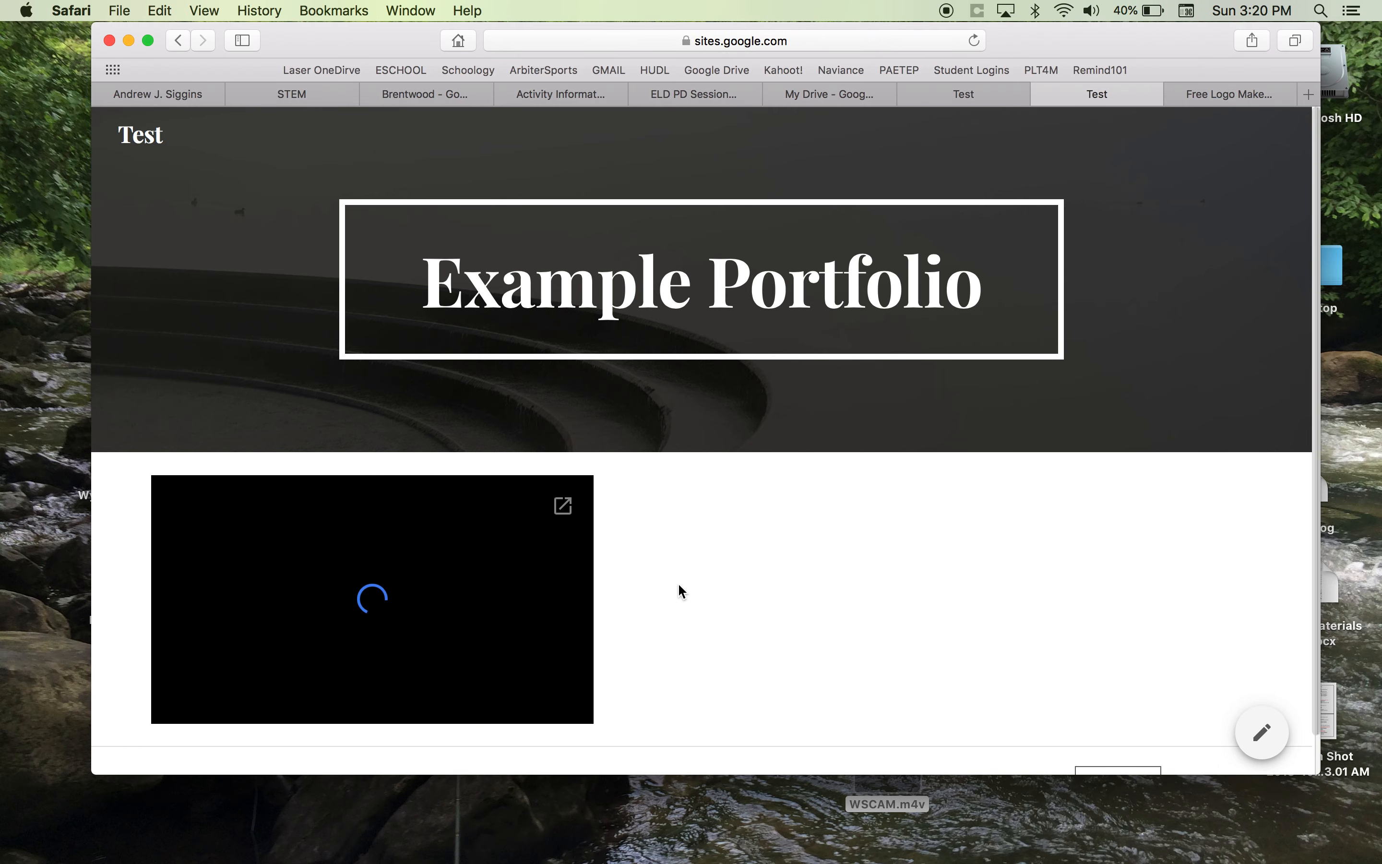
scroll(680, 590, down, 2)
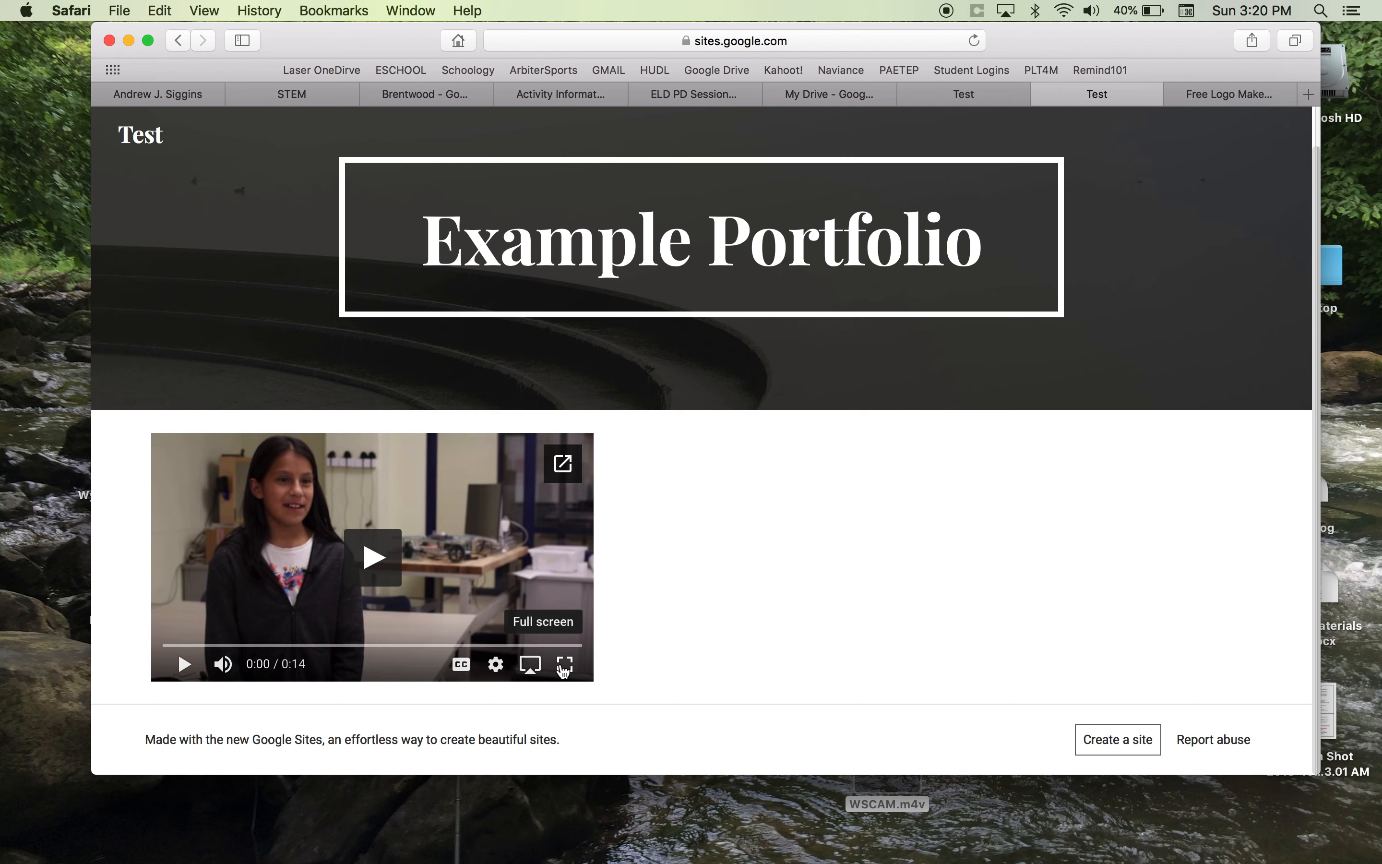
click(495, 664)
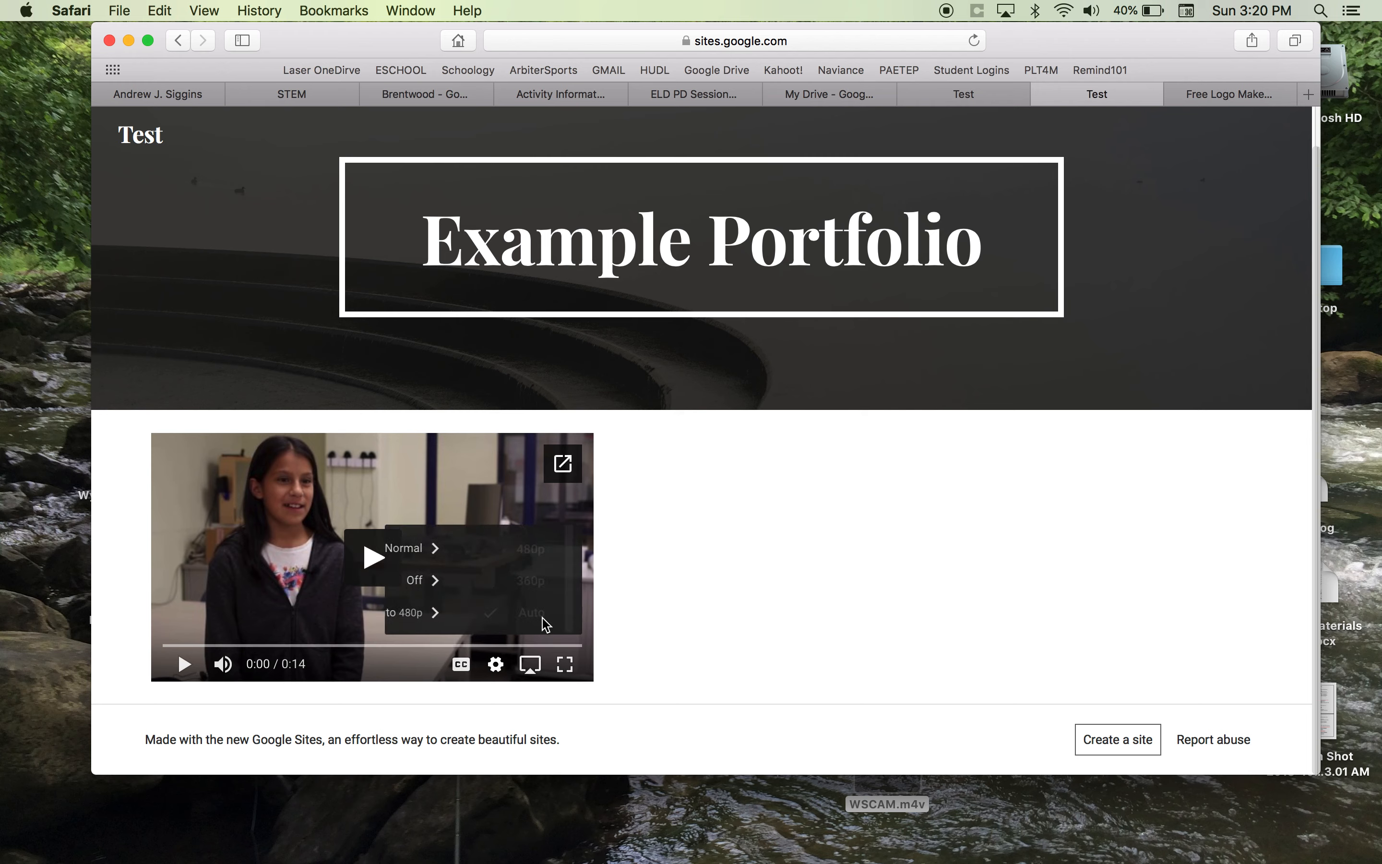
click(544, 620)
scroll(577, 622, up, 2)
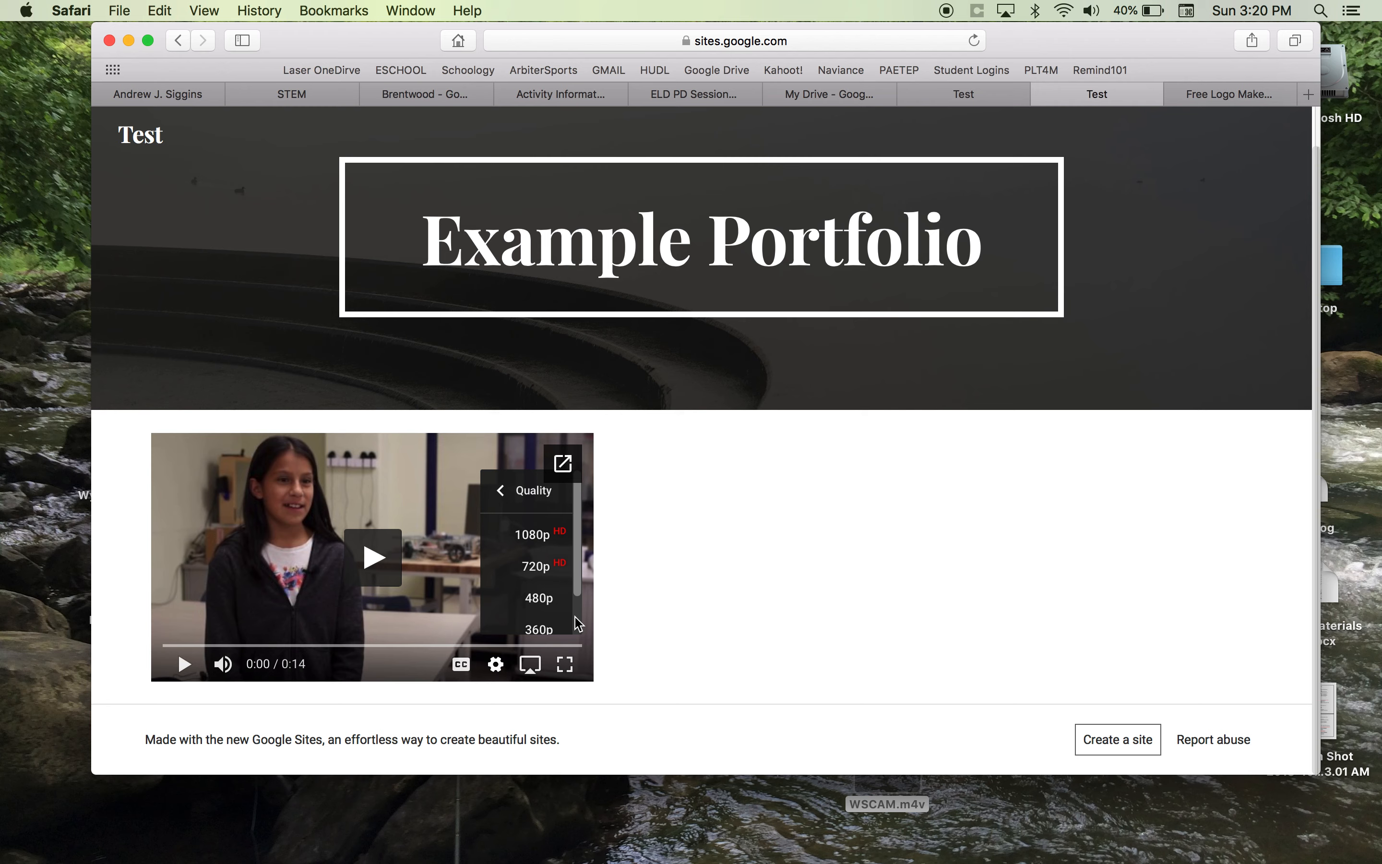
scroll(574, 624, down, 2)
scroll(573, 627, down, 1)
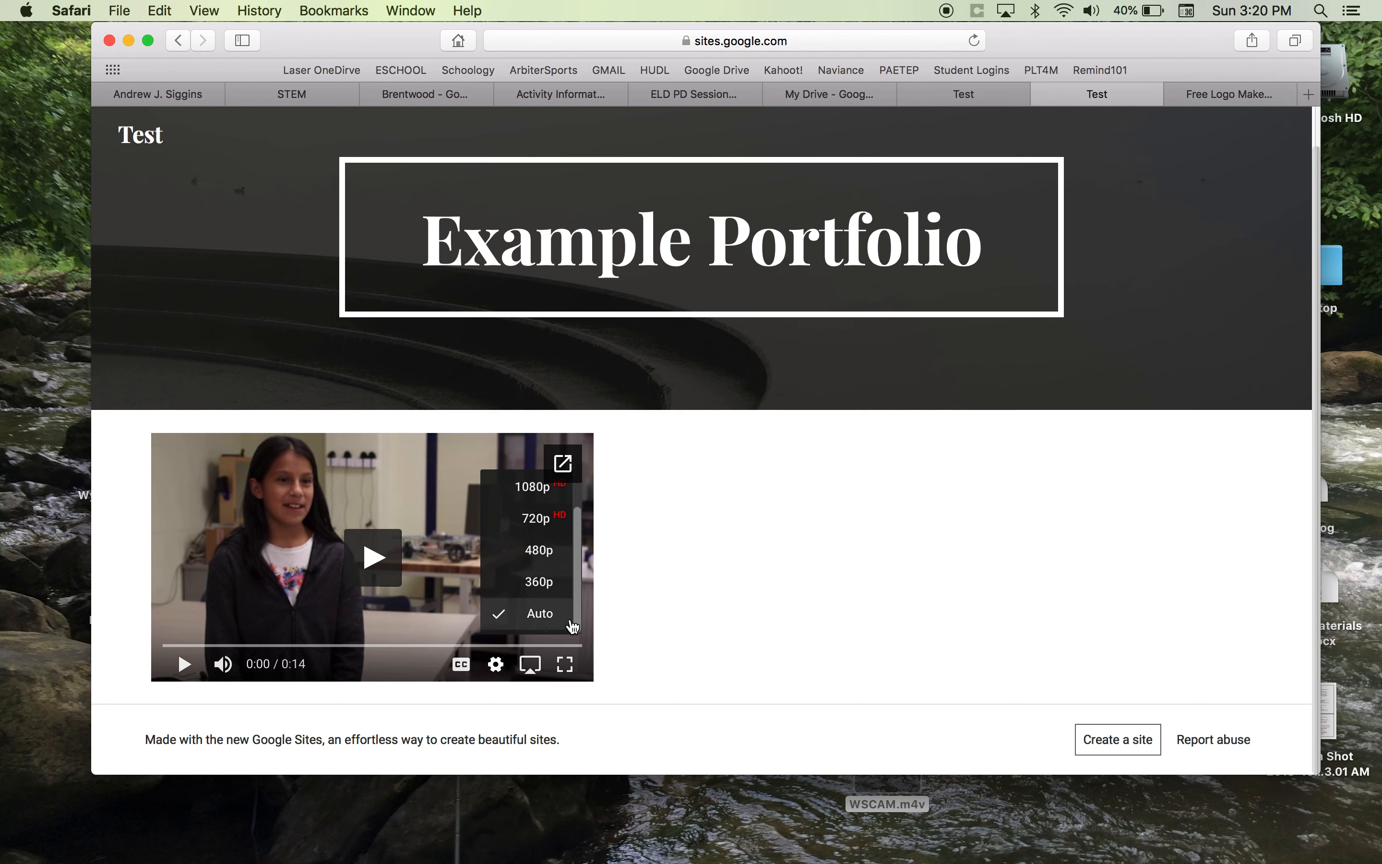
scroll(573, 627, up, 2)
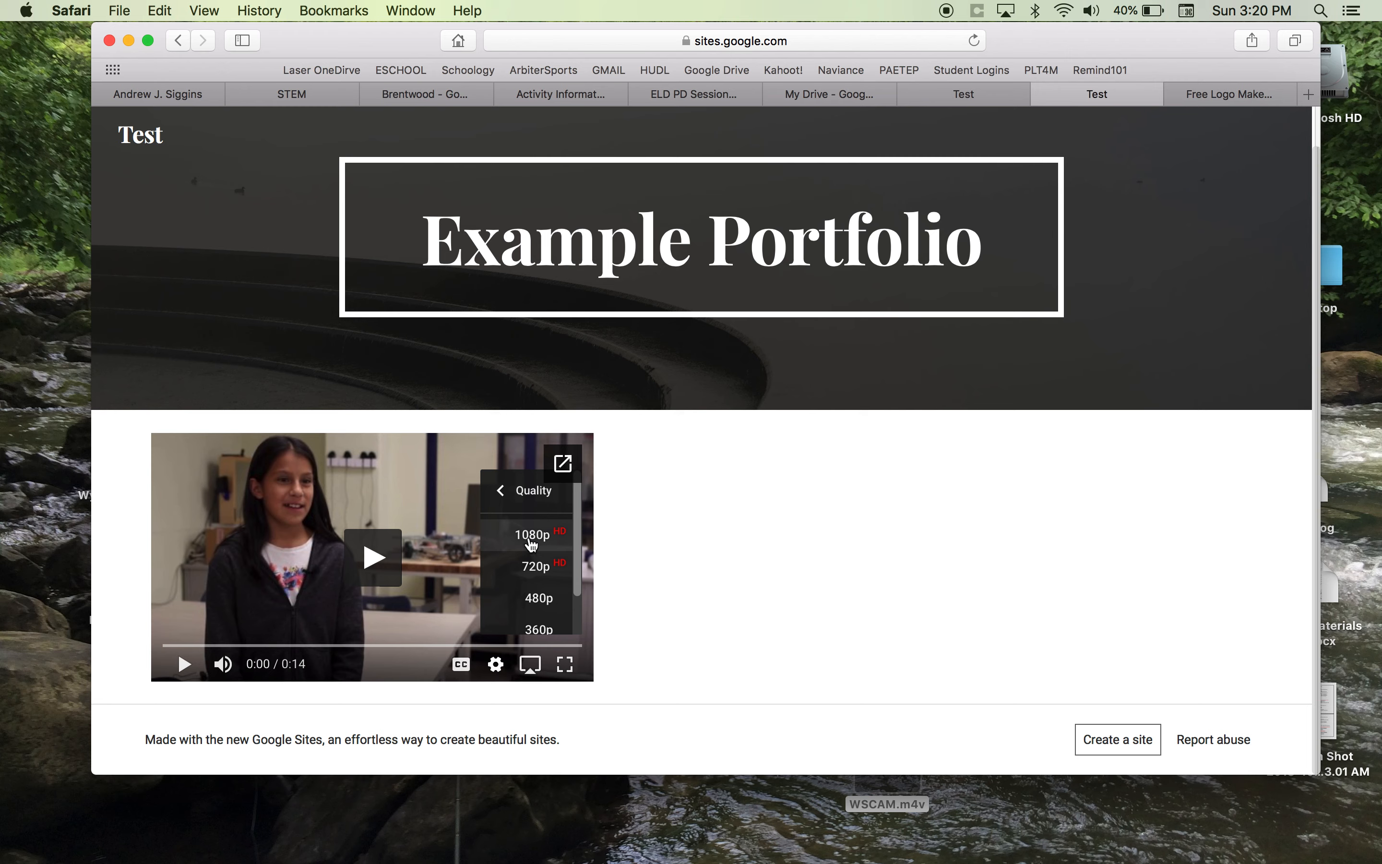
Reopen the embedded video's quality list and choose a playback resolution.
click(495, 664)
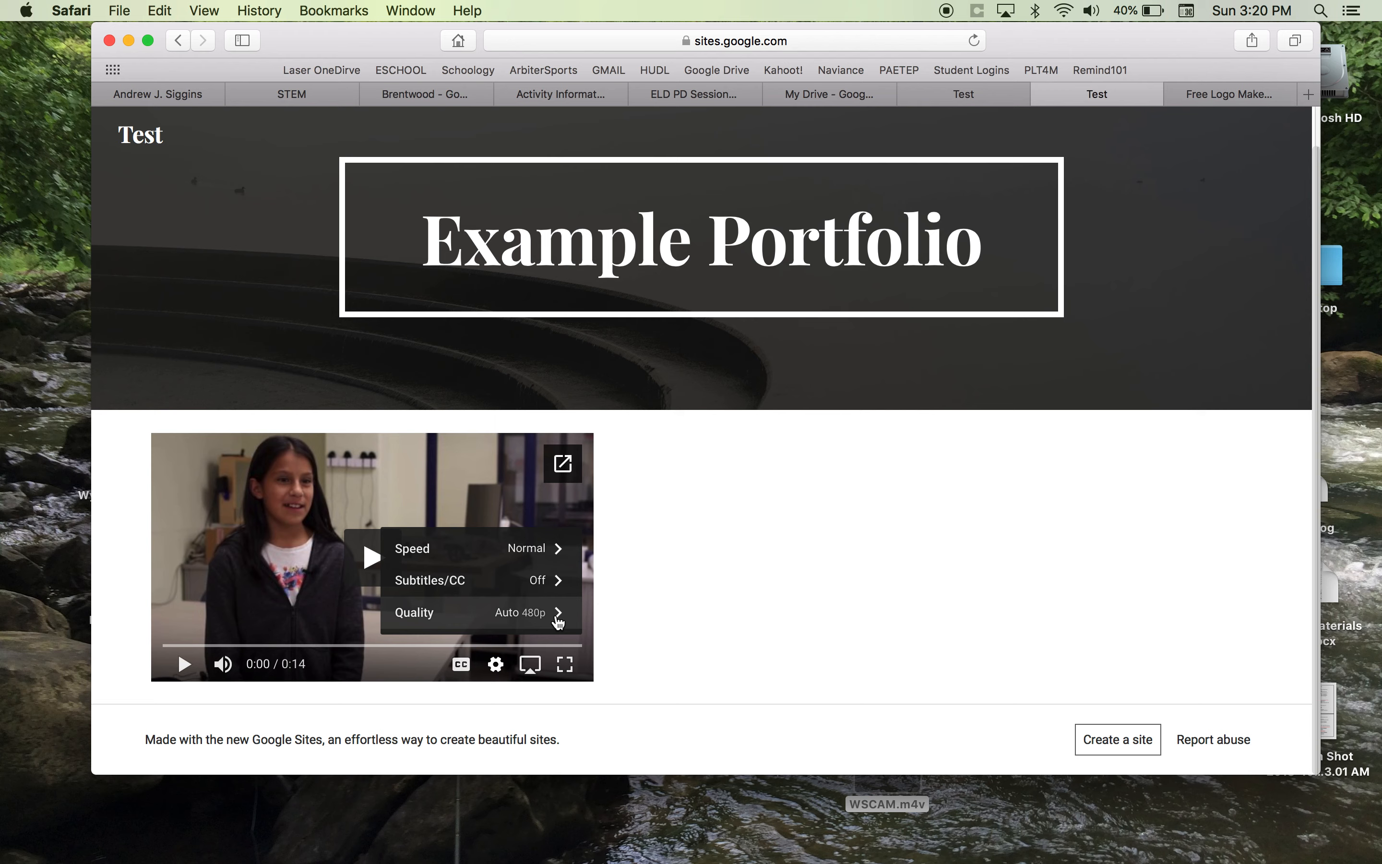
click(558, 617)
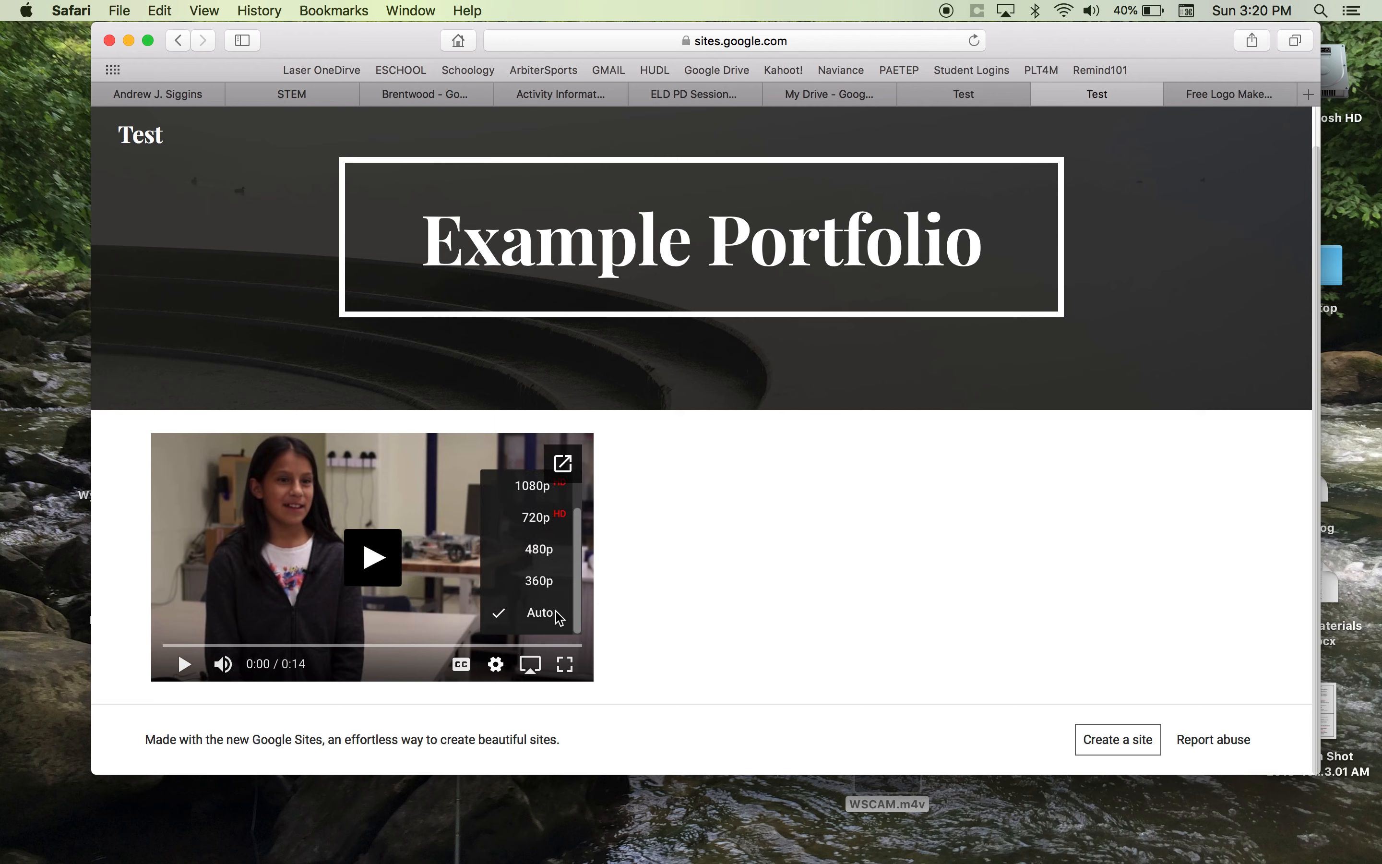
drag(577, 518, 579, 507)
click(577, 519)
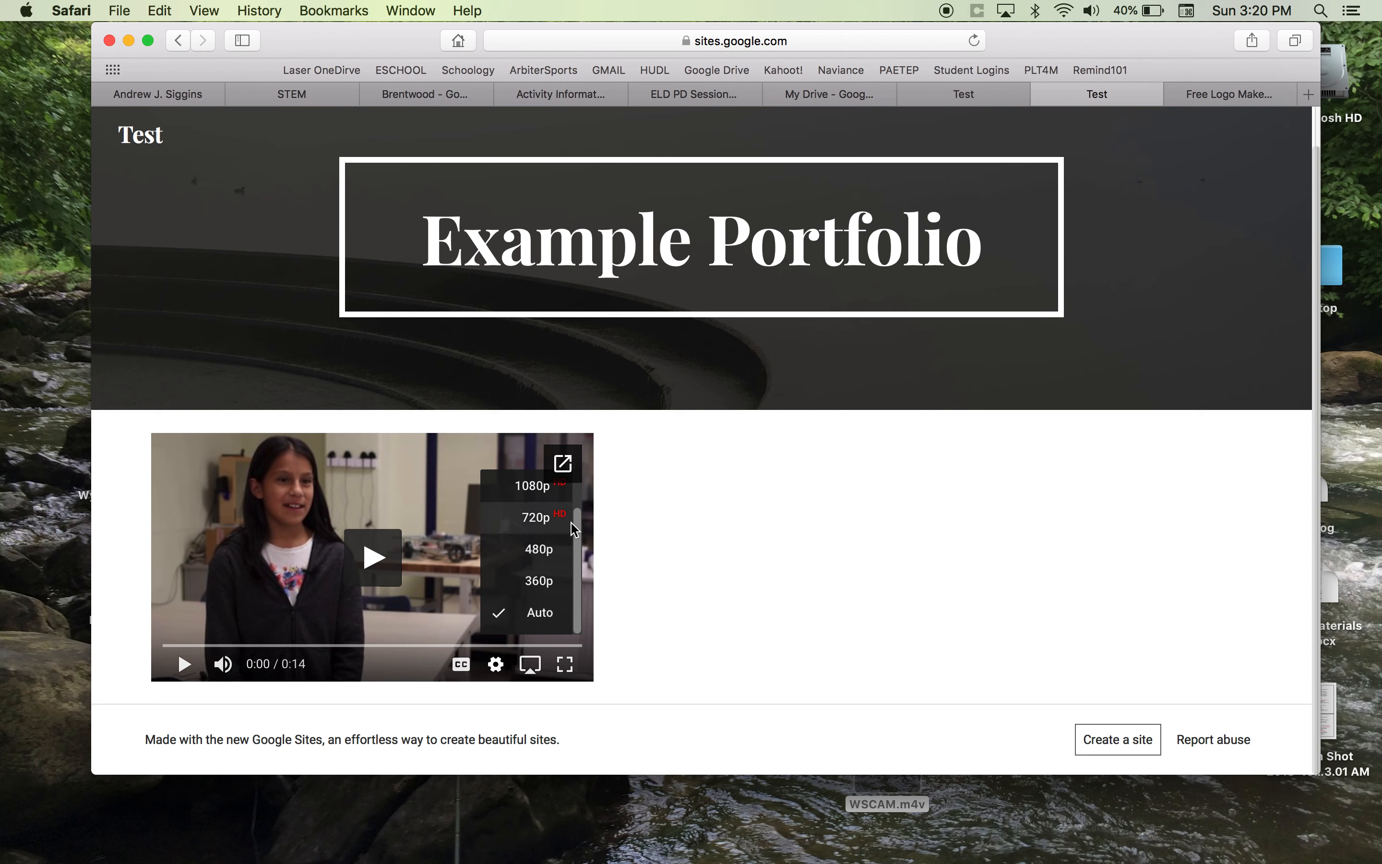
drag(575, 527, 576, 585)
click(576, 494)
click(528, 583)
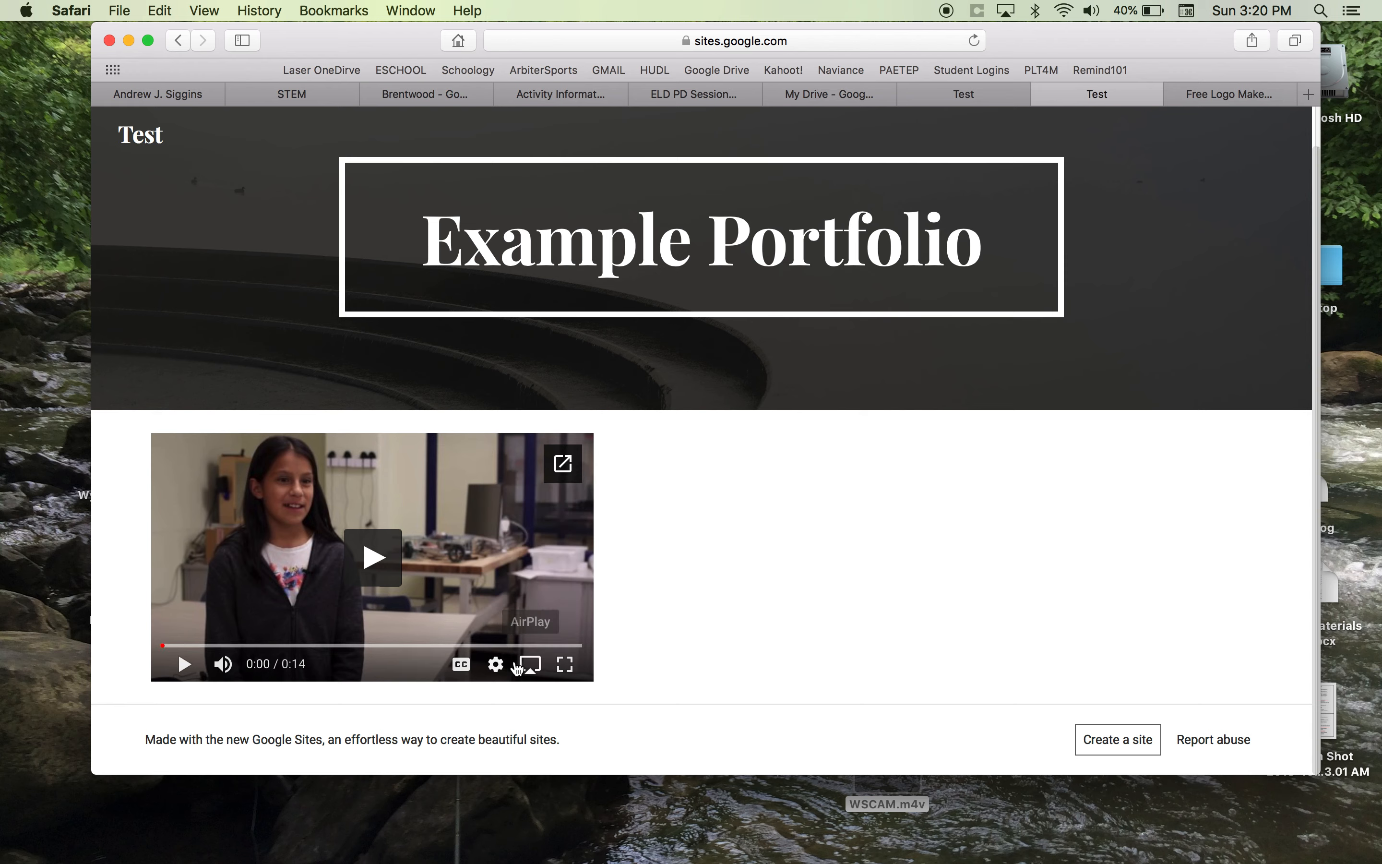
Set the embedded video's playback quality to 1080p, play a few seconds of it on the published page, and pause it.
click(496, 663)
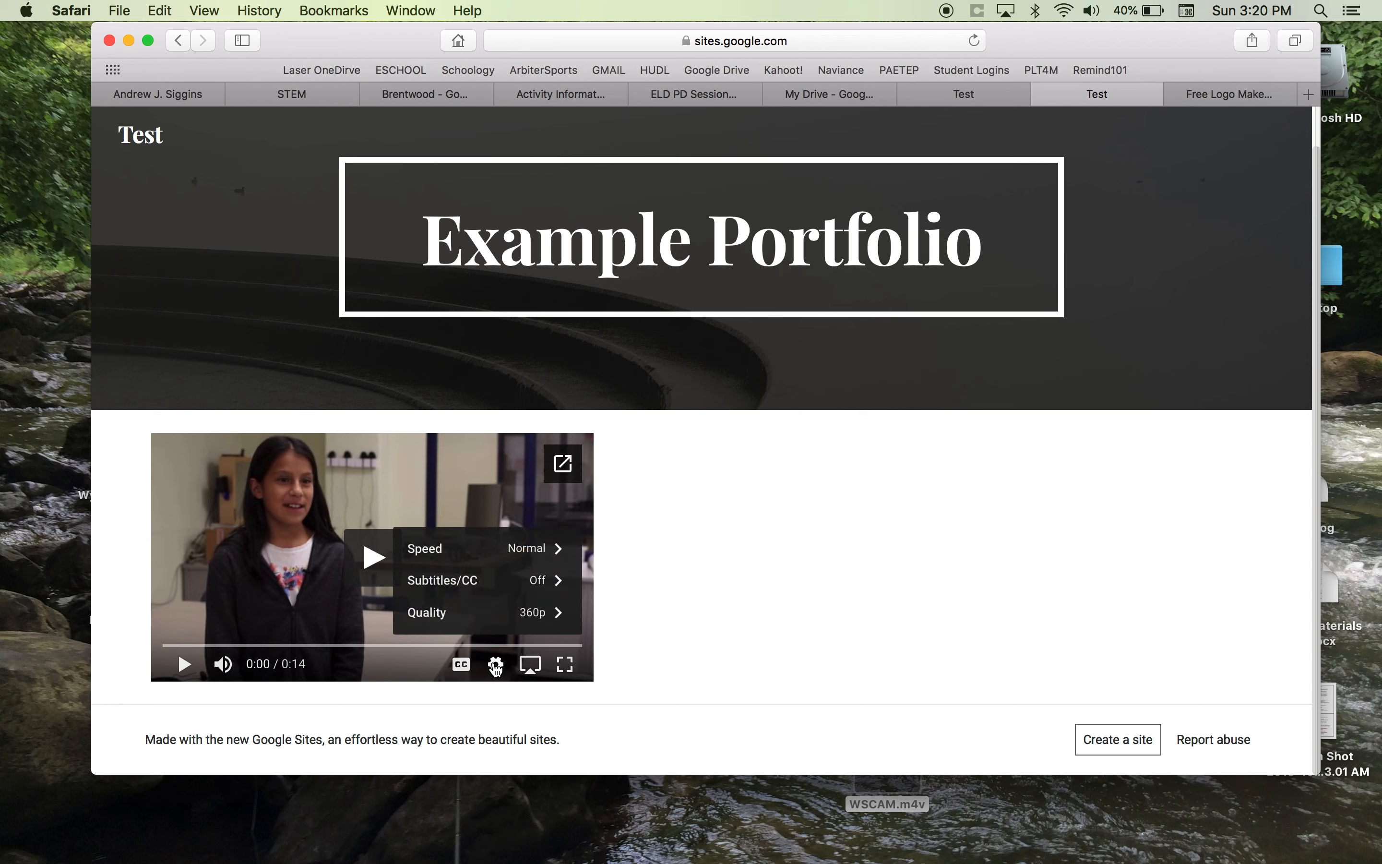
click(542, 612)
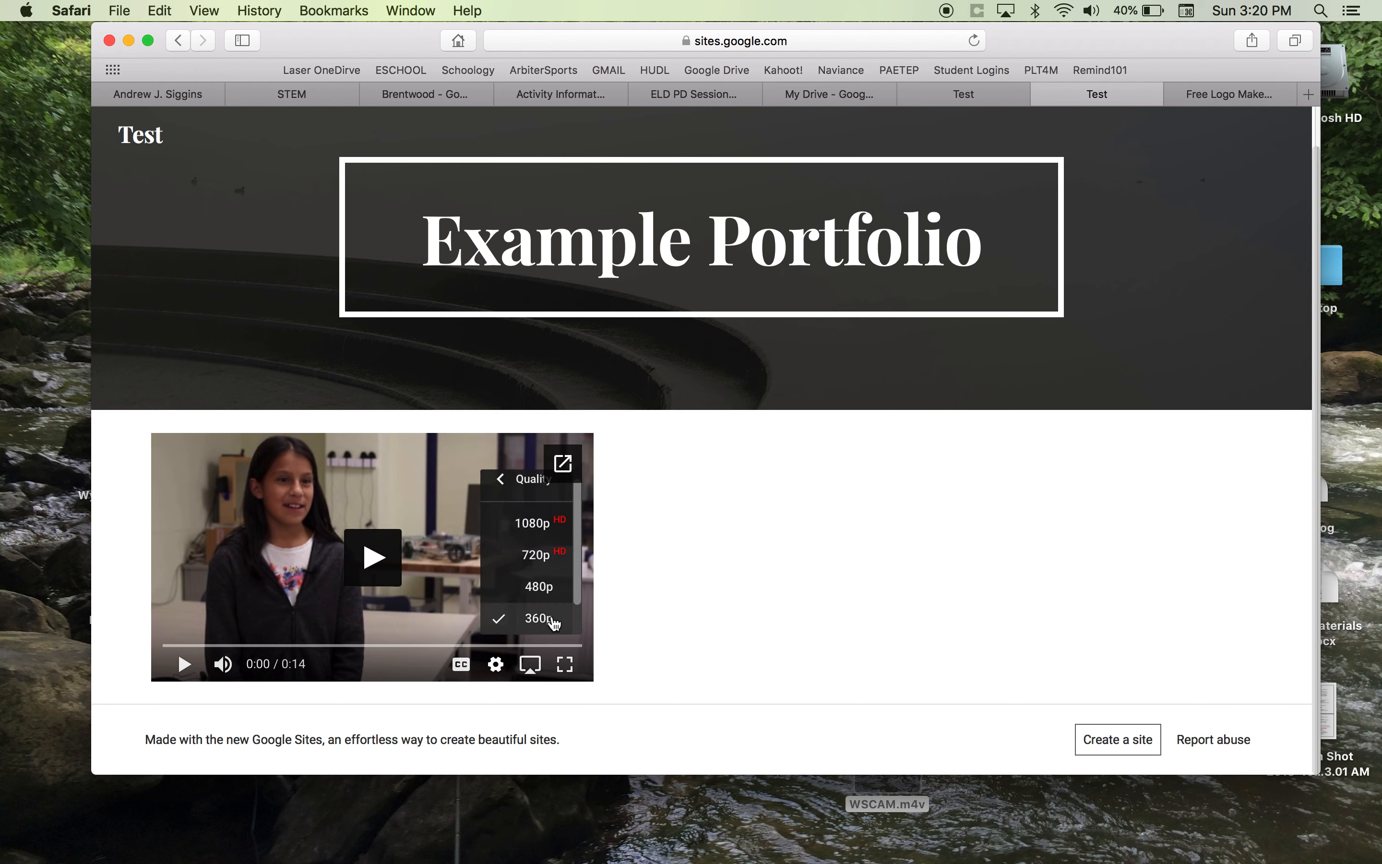
click(537, 534)
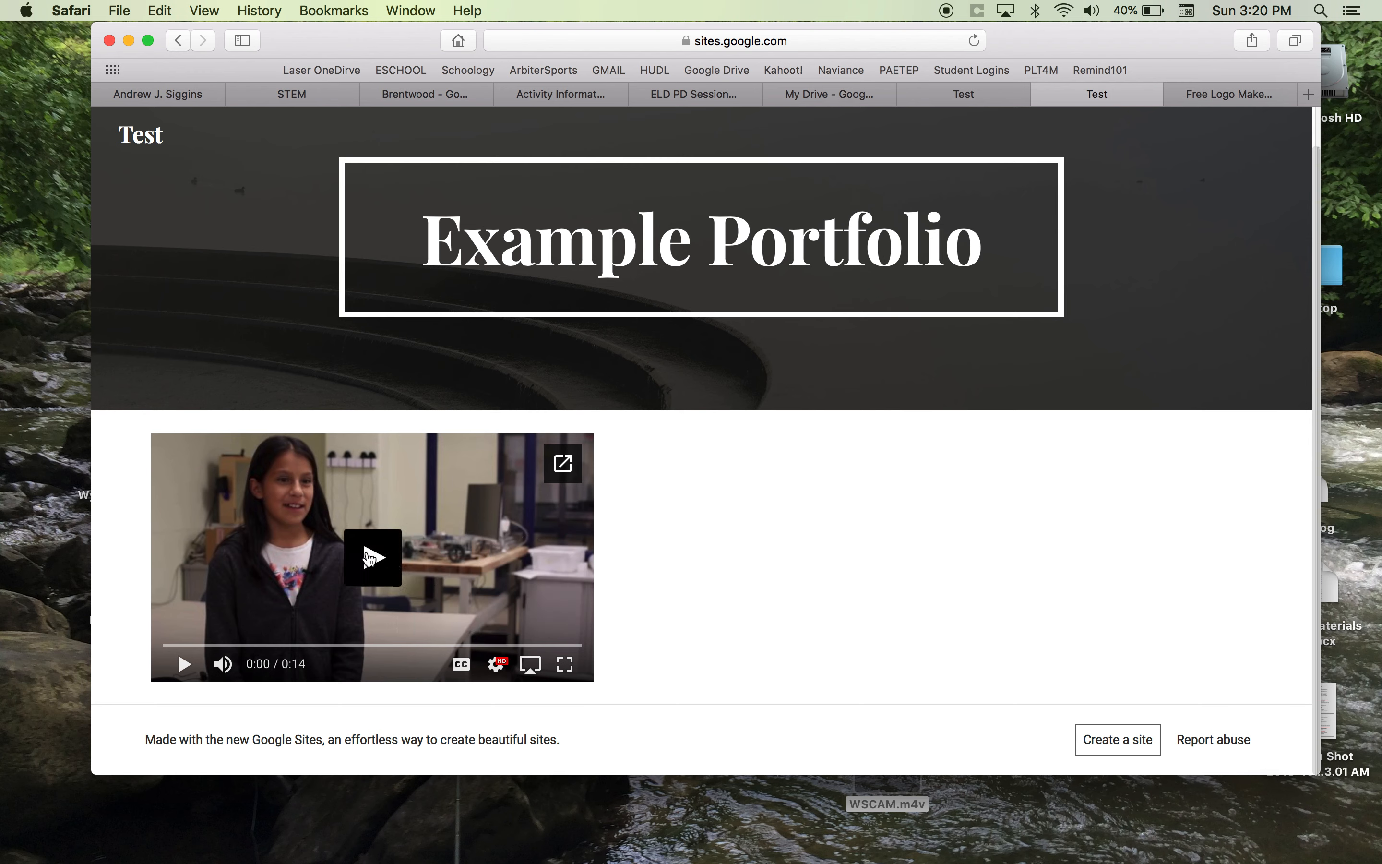
click(369, 557)
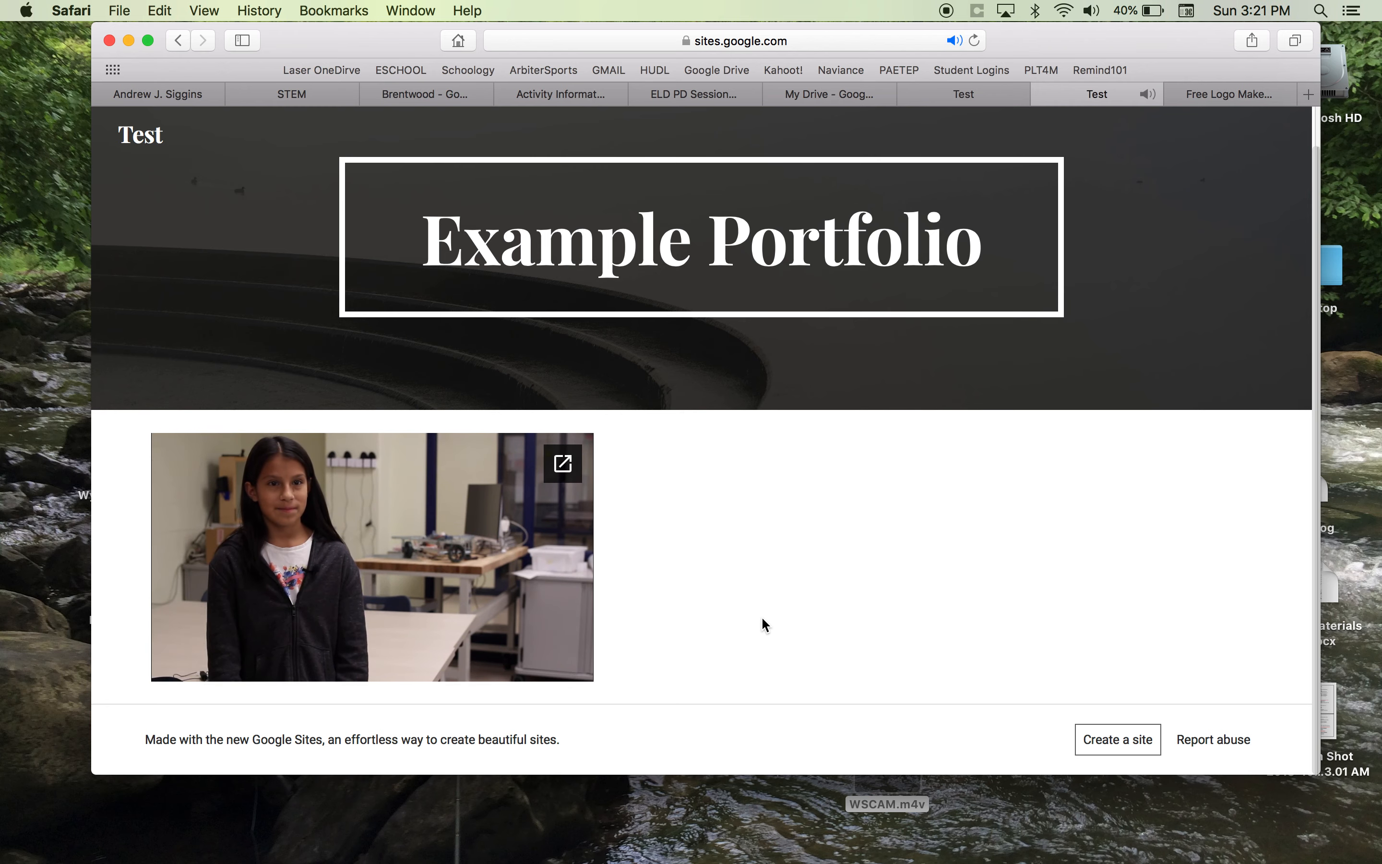
mouse_move(186, 664)
click(187, 665)
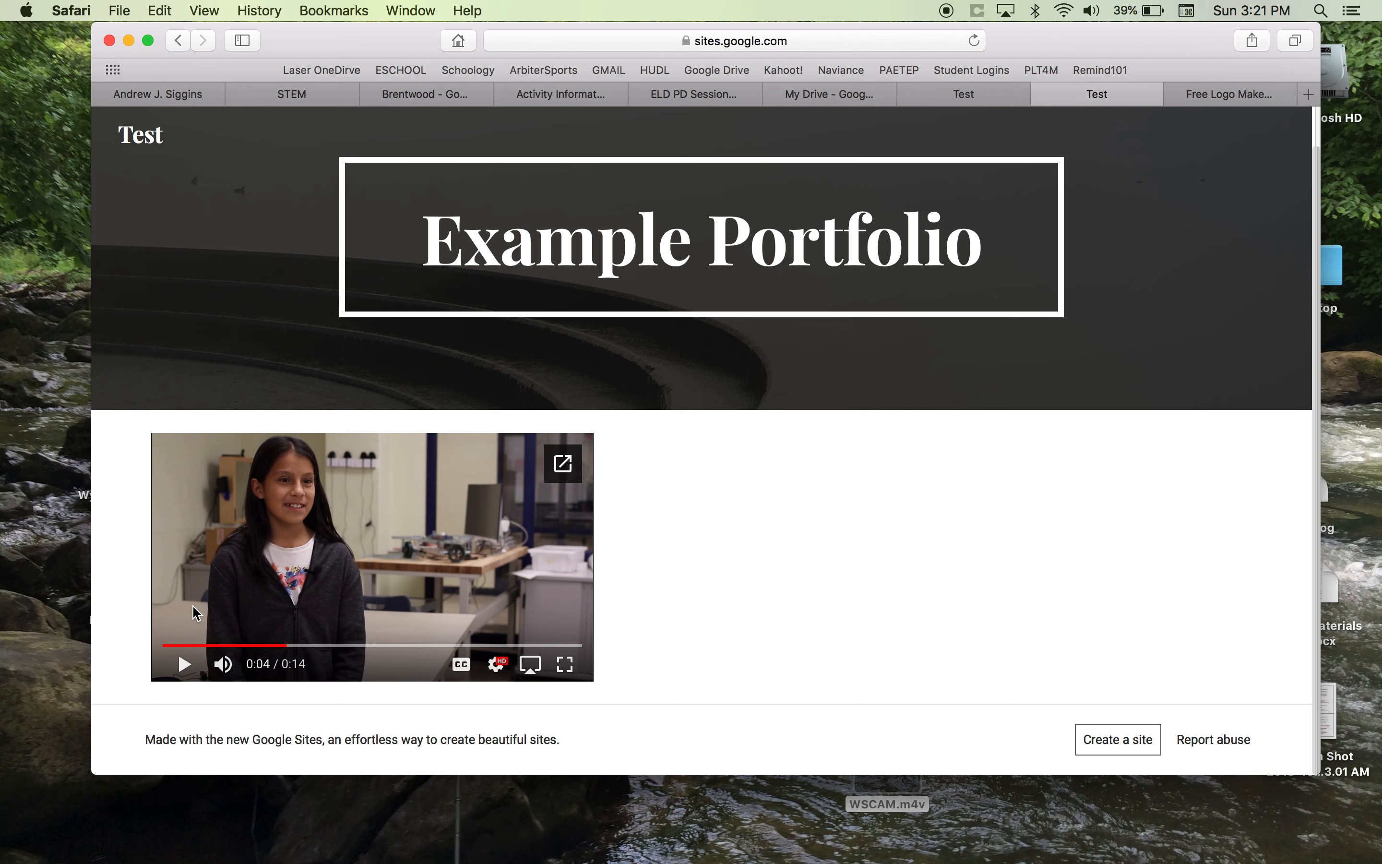
Set the embedded video's playback quality to 360p and close the published page to return to the site editor.
click(495, 664)
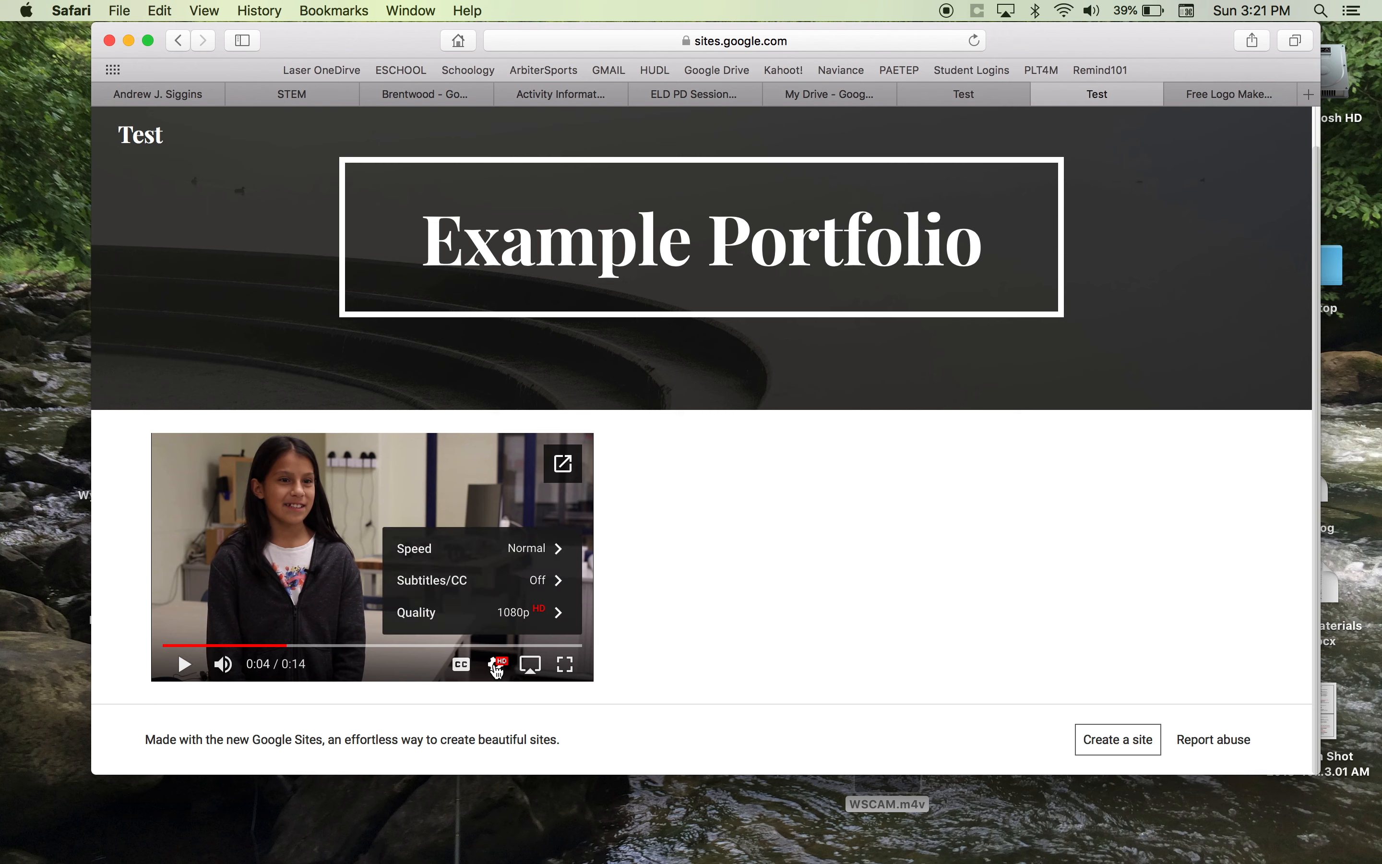
click(557, 610)
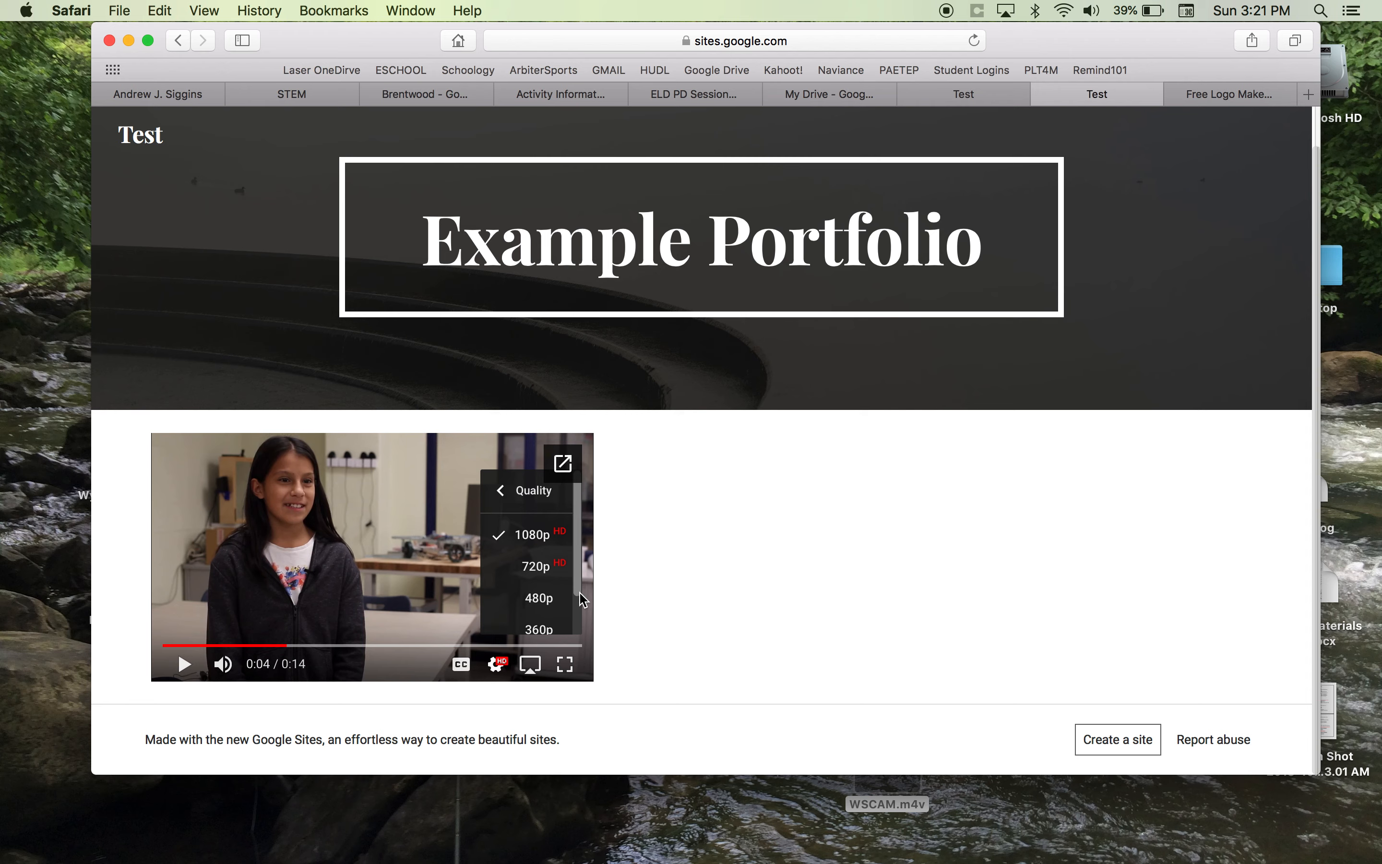
click(540, 631)
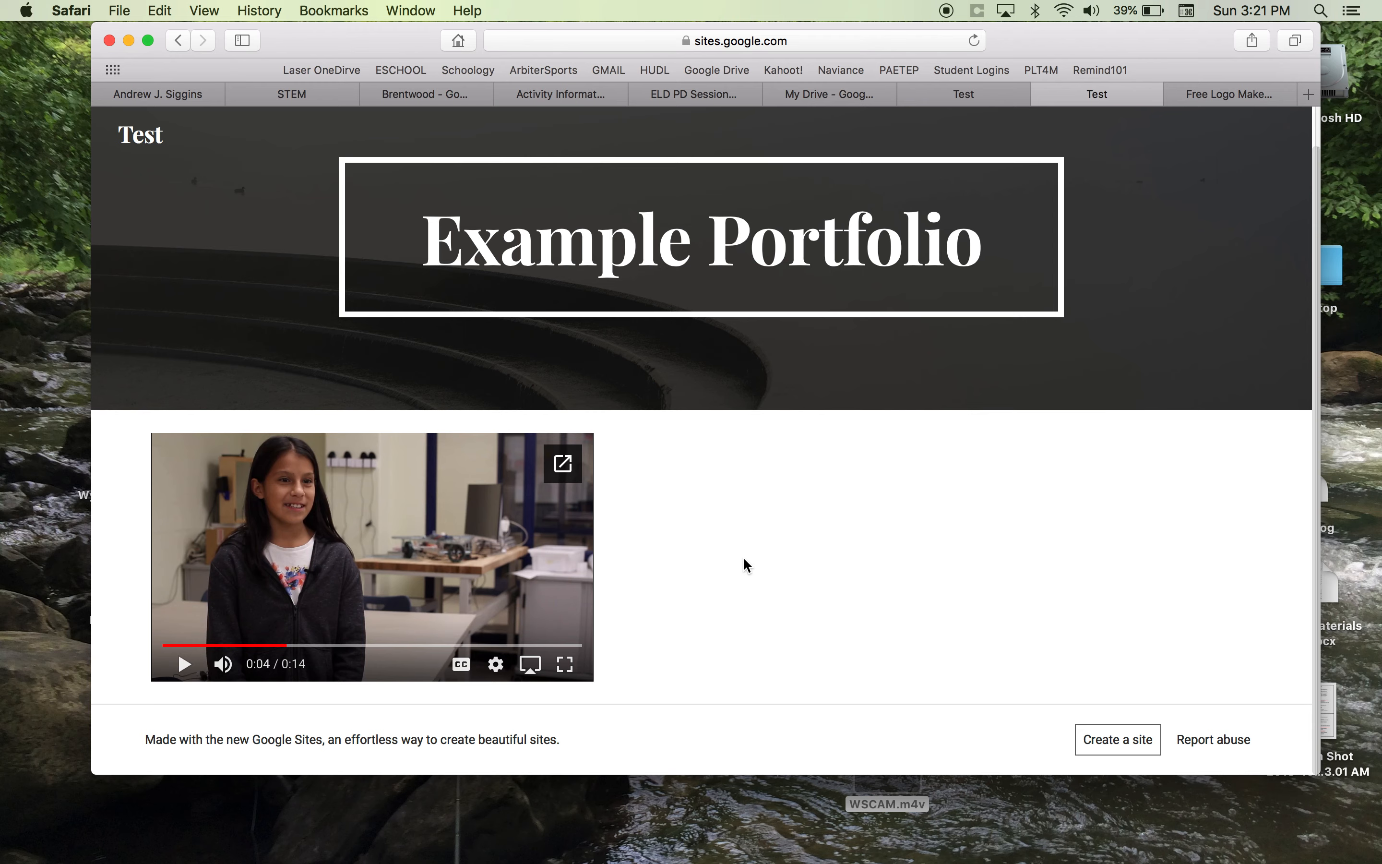
click(1040, 94)
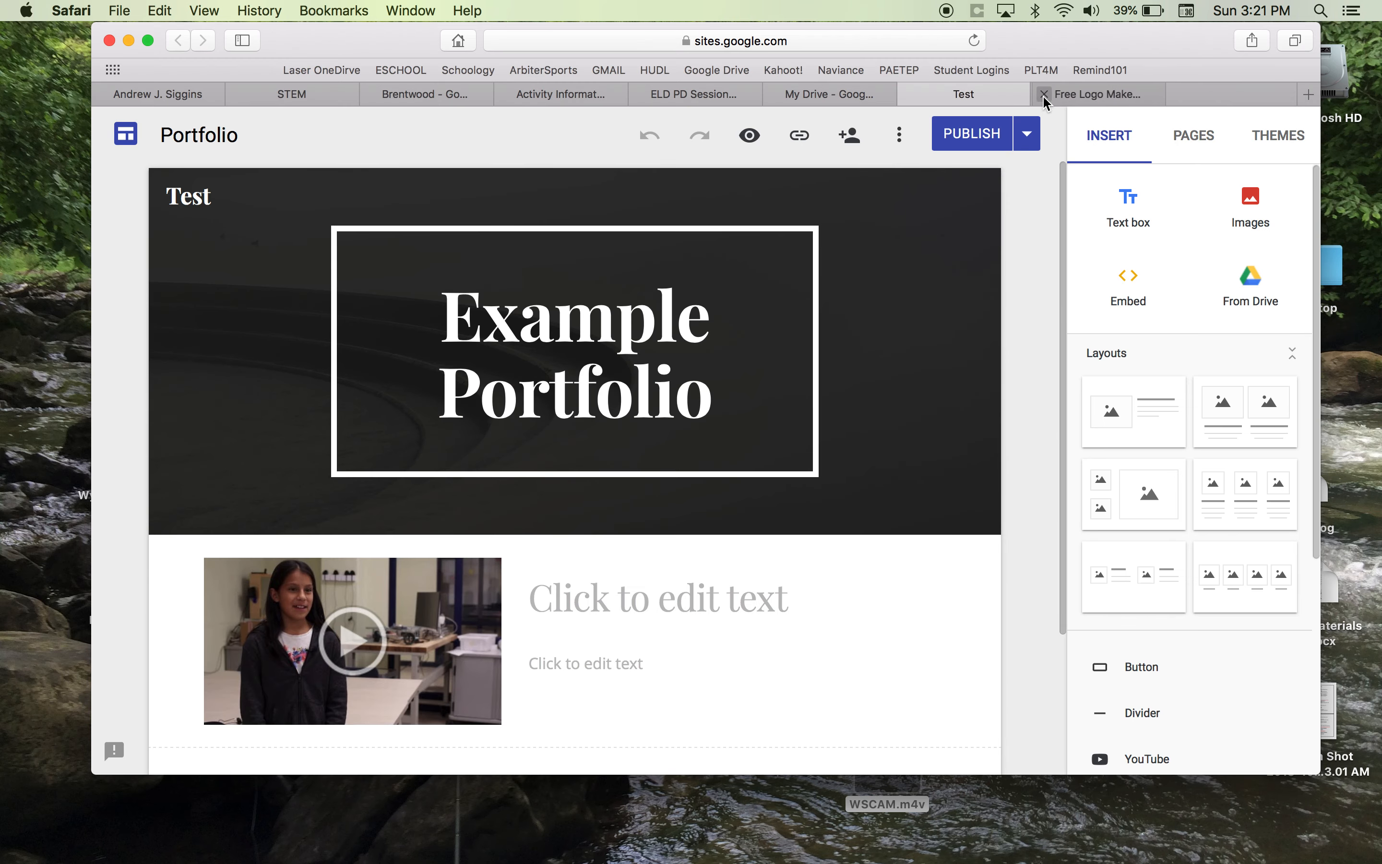